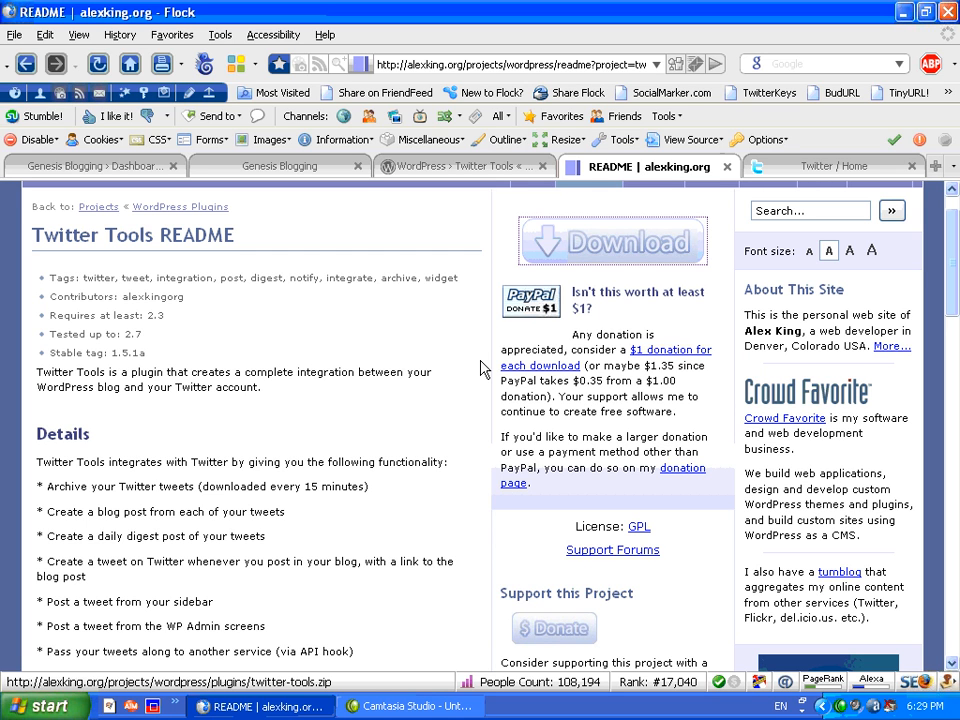
# - Read the Twitter Tools installation steps, then switch to the Genesis Blogging dashboard
pyautogui.scroll(-1, 405, 455)
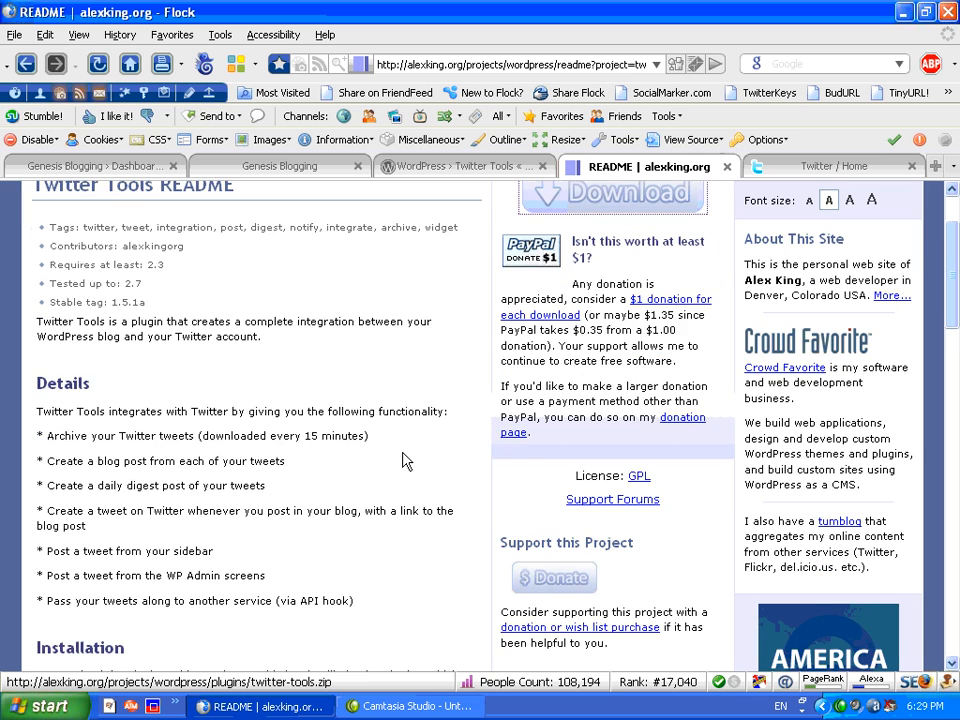
pyautogui.scroll(-1, 314, 391)
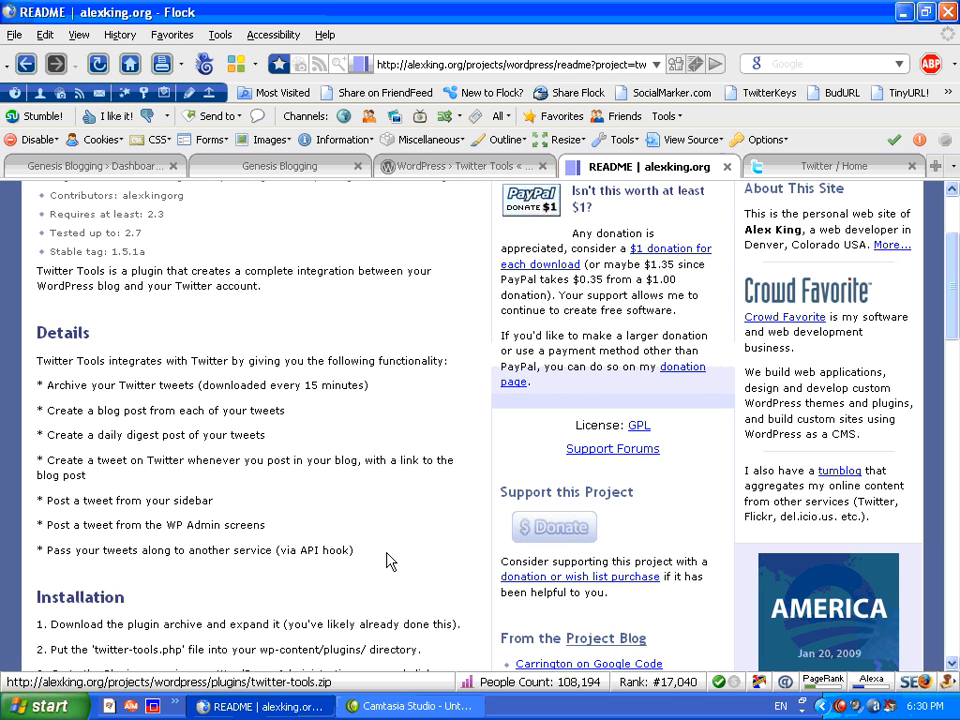
pyautogui.scroll(2, 330, 549)
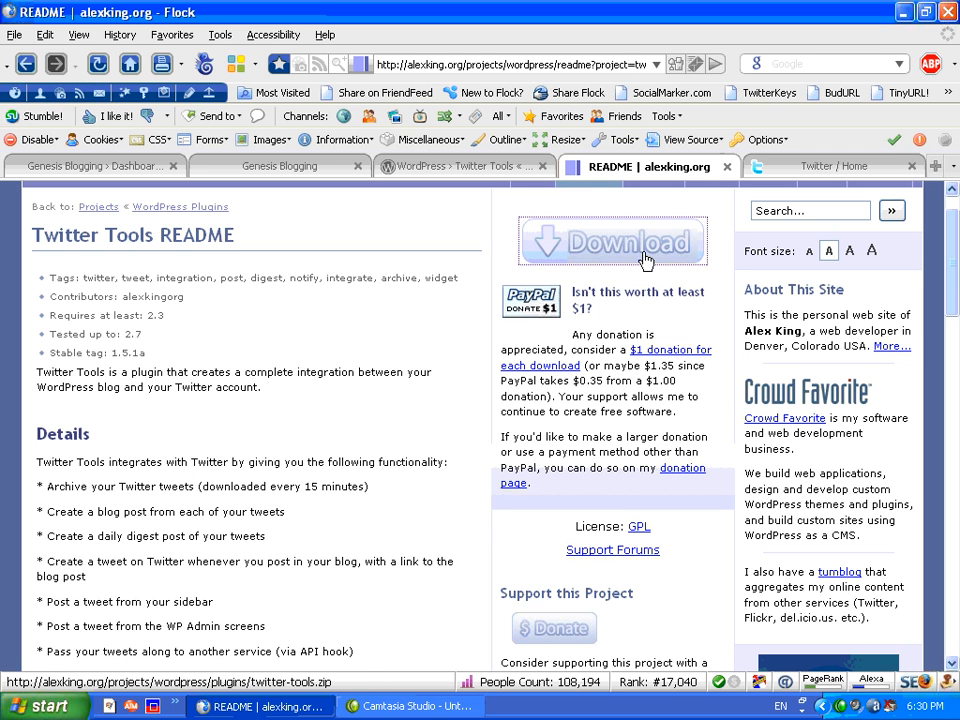
pyautogui.click(440, 168)
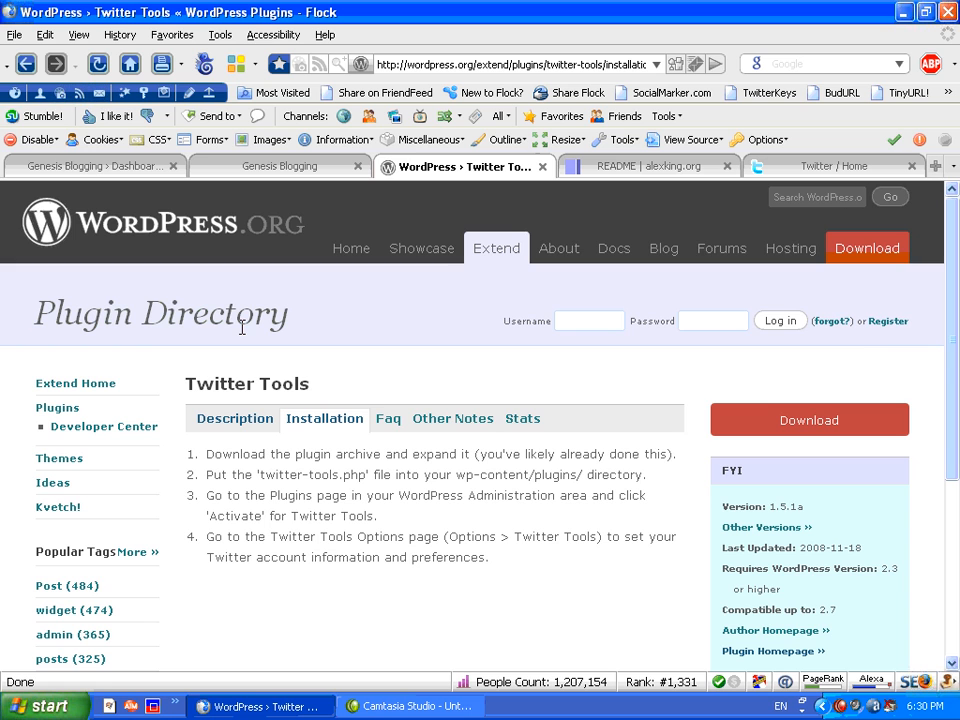
pyautogui.click(86, 167)
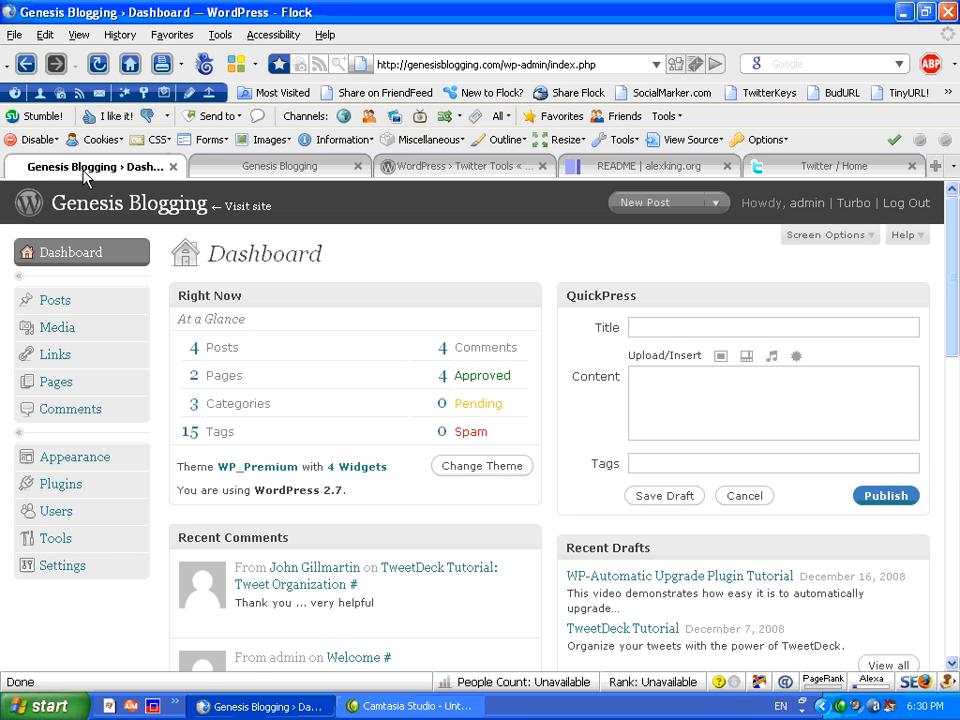
# - Go to Plugins › Install a Plugin and browse to the Desktop for a plugin file
pyautogui.click(138, 485)
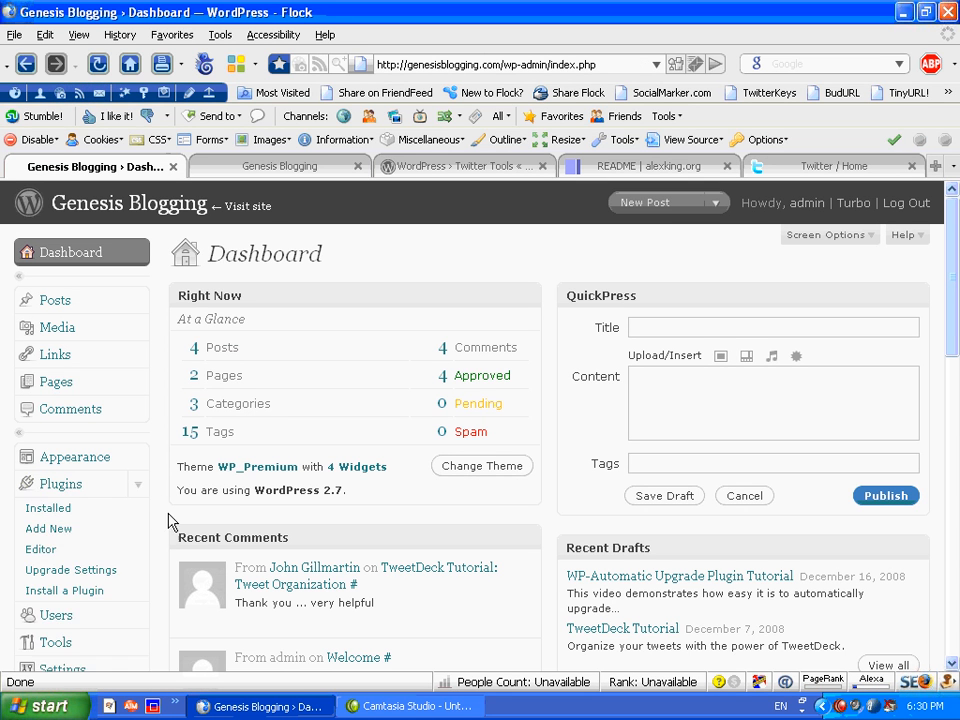
pyautogui.click(99, 600)
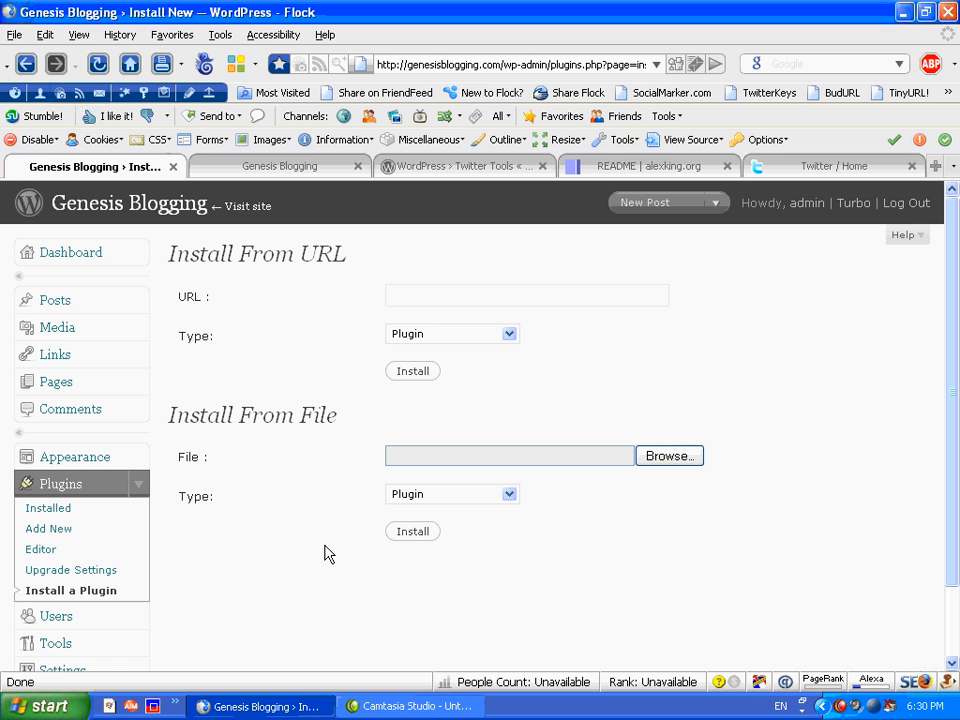
pyautogui.click(666, 457)
pyautogui.click(492, 343)
pyautogui.click(491, 343)
pyautogui.click(491, 343)
pyautogui.click(491, 343)
pyautogui.click(491, 343)
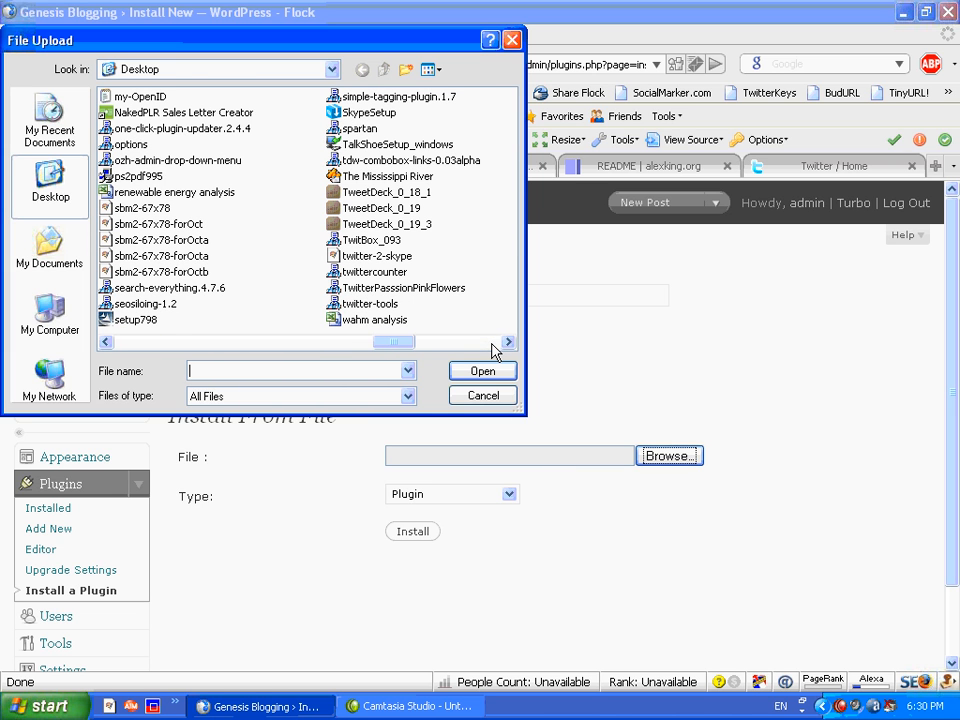
# - Upload and install the twitter-tools file, then activate the Twitter Tools plugin
pyautogui.click(378, 304)
pyautogui.click(482, 371)
pyautogui.click(414, 531)
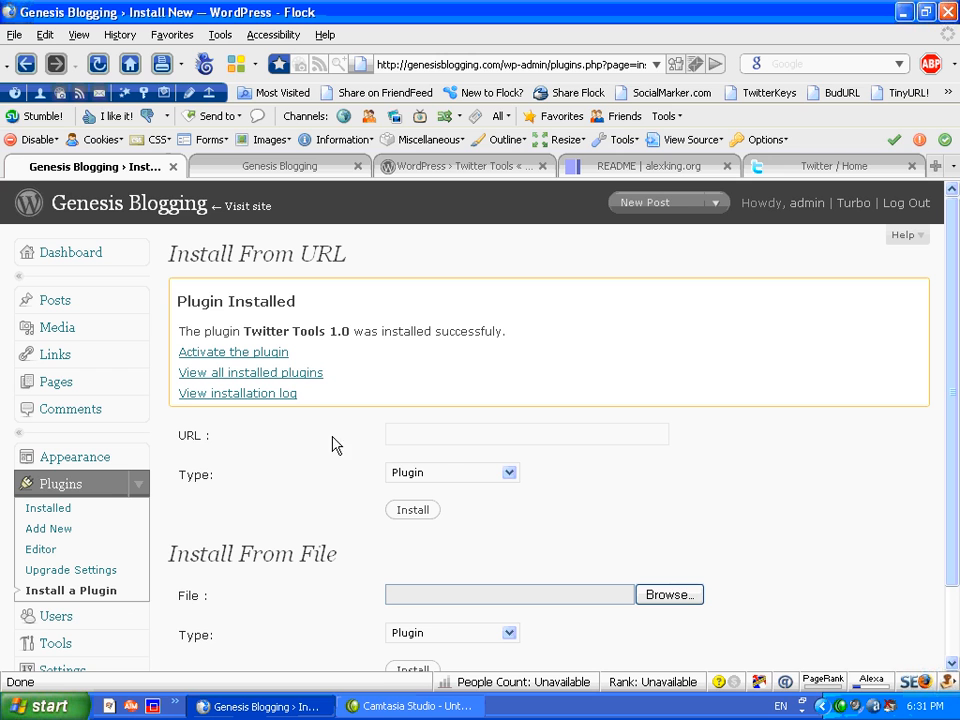
pyautogui.click(272, 355)
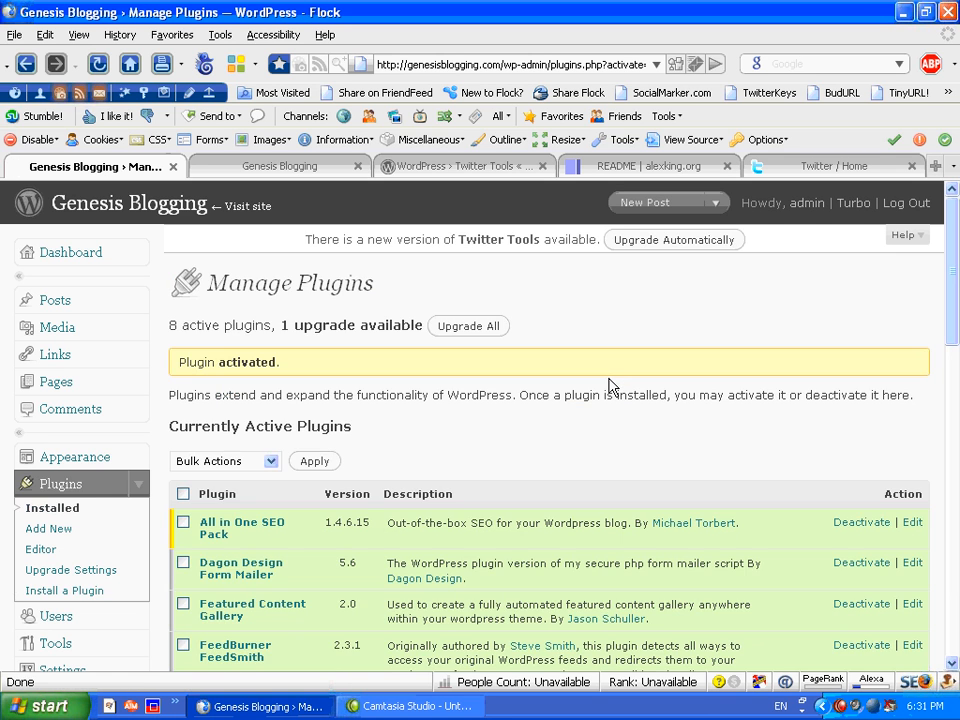
# - Upgrade Twitter Tools automatically and go to its settings from the notice link
pyautogui.click(699, 246)
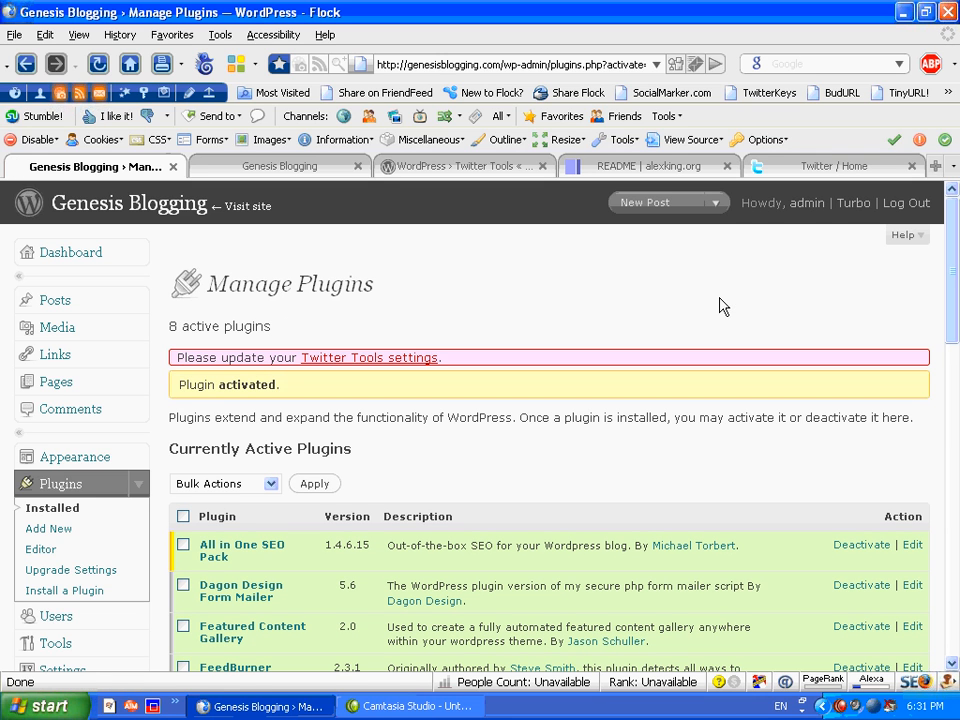
pyautogui.click(383, 362)
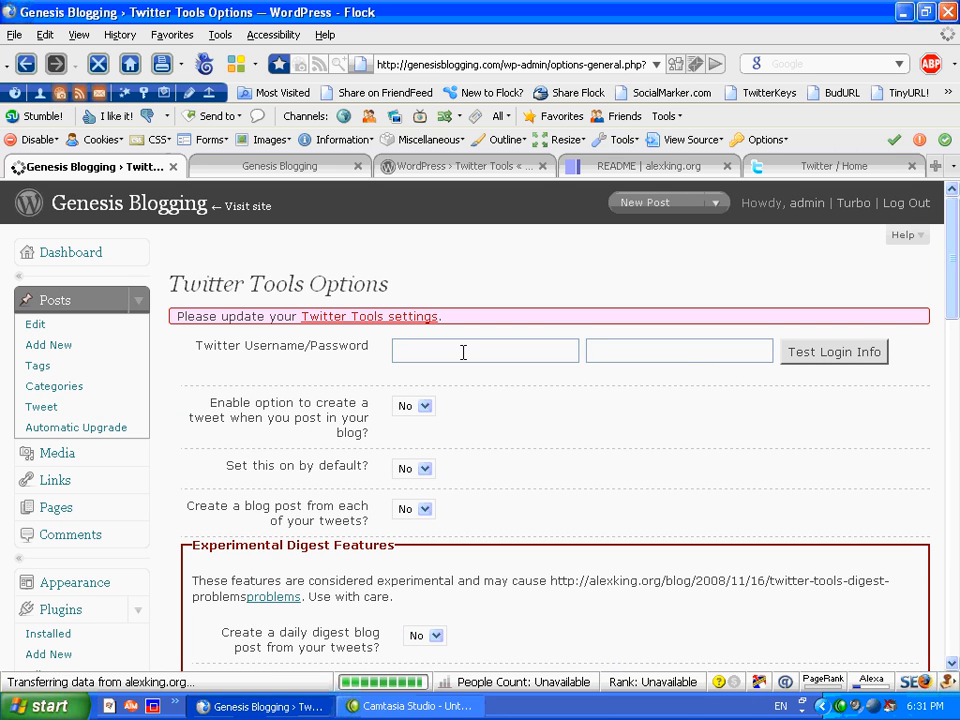
# - Enter the Twitter account username and password, then run Test Login Info
pyautogui.click(451, 349)
pyautogui.write('TraciKnoppe')
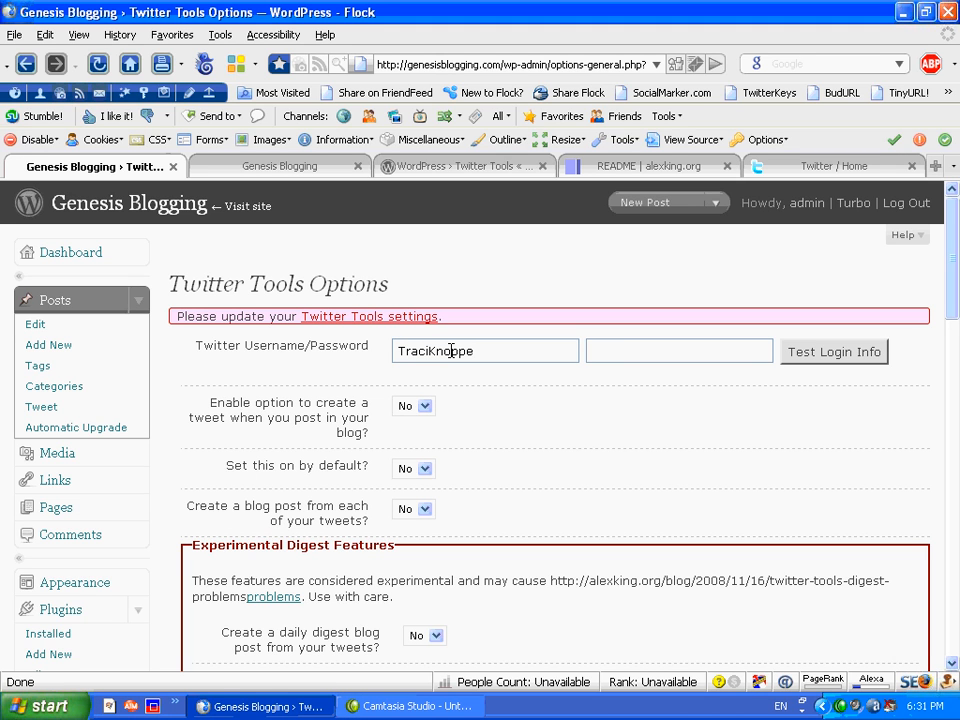
pyautogui.press('Tab')
pyautogui.write('*')
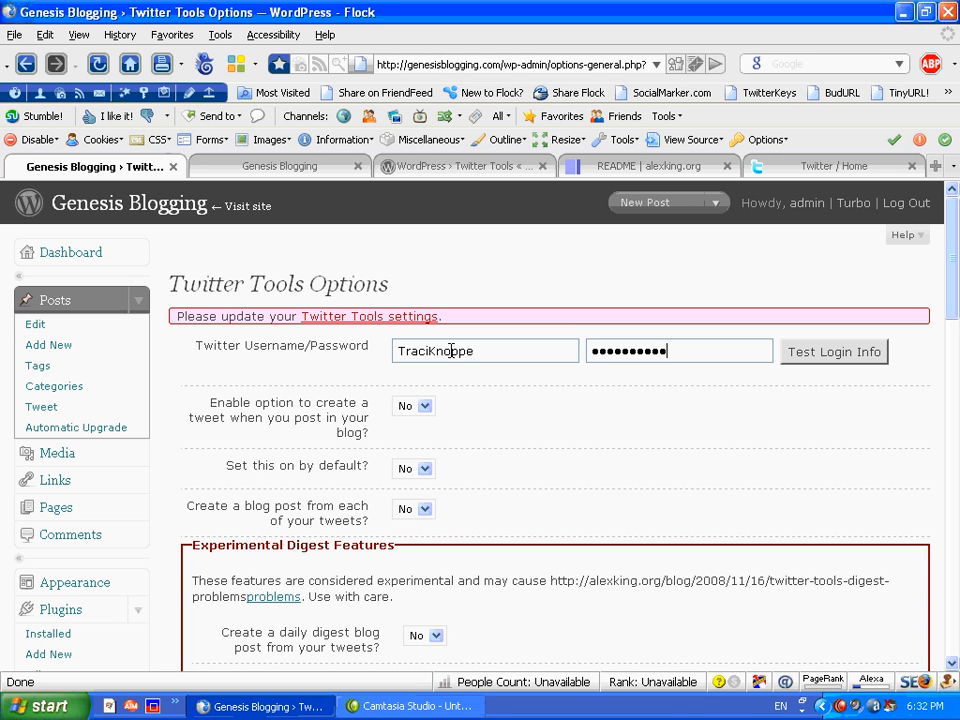
pyautogui.click(866, 358)
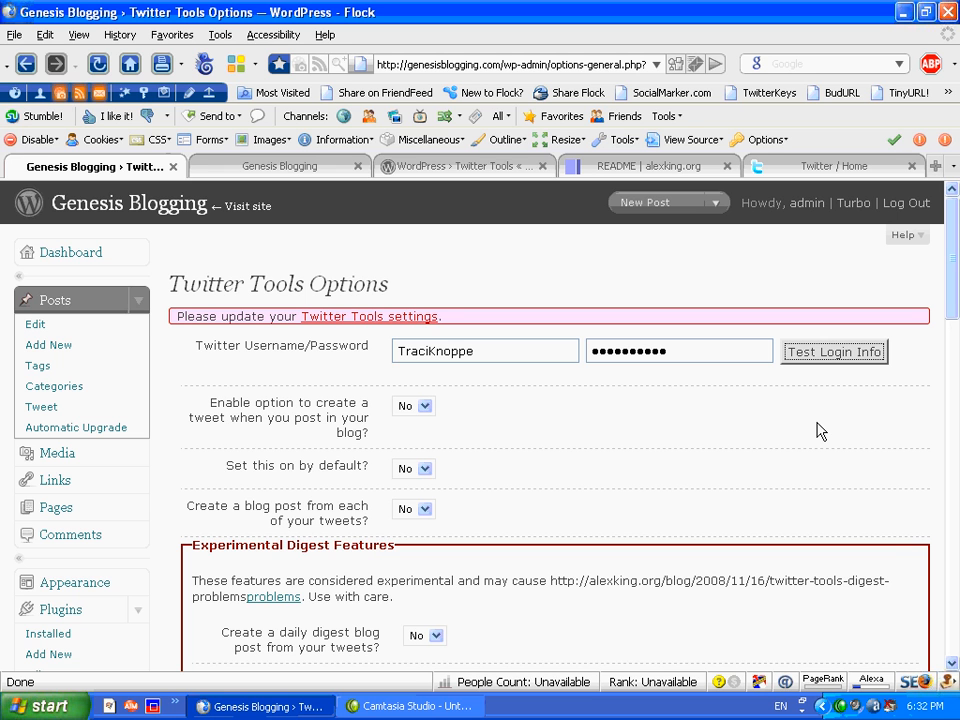
# - Set 'Enable option to create a tweet when you post in your blog?' to Yes and review the remaining options
pyautogui.scroll(-6, 817, 430)
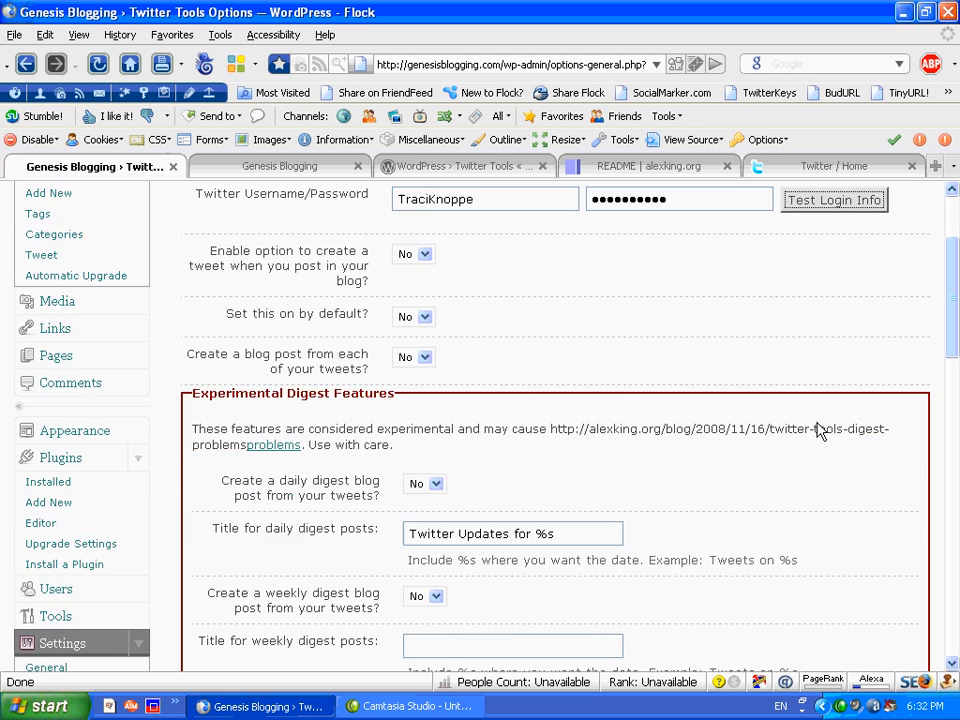
pyautogui.scroll(5, 817, 430)
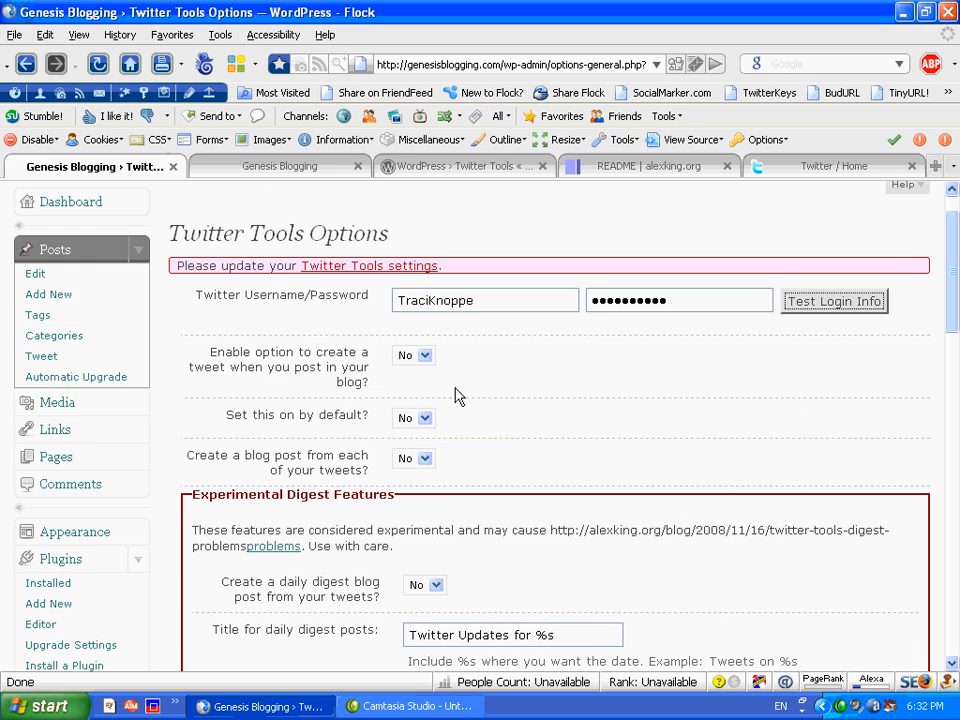
pyautogui.click(425, 356)
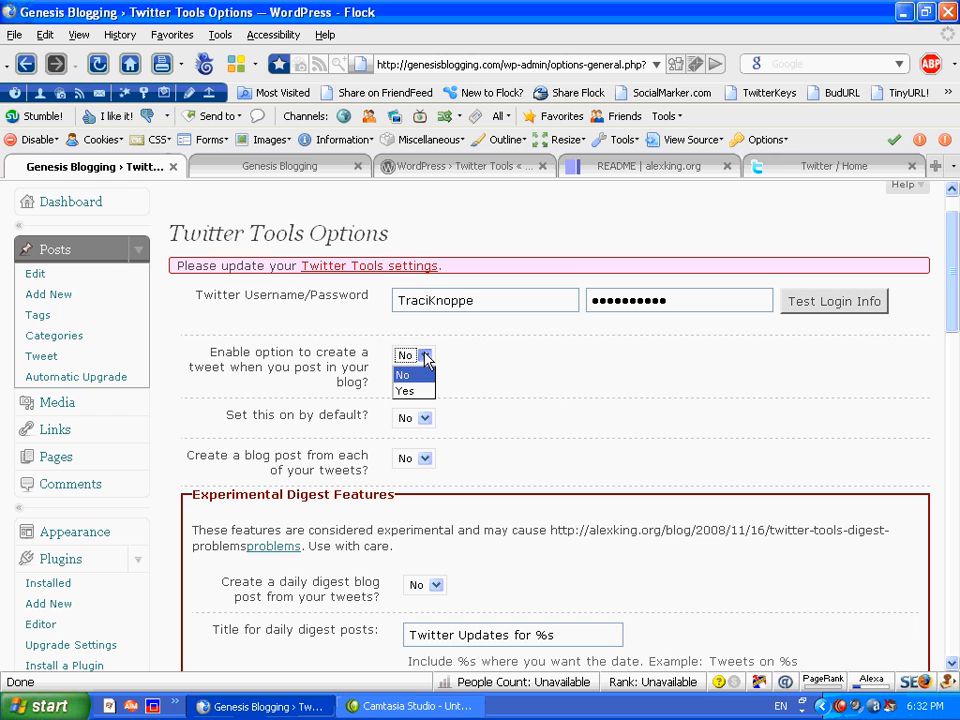
pyautogui.click(425, 391)
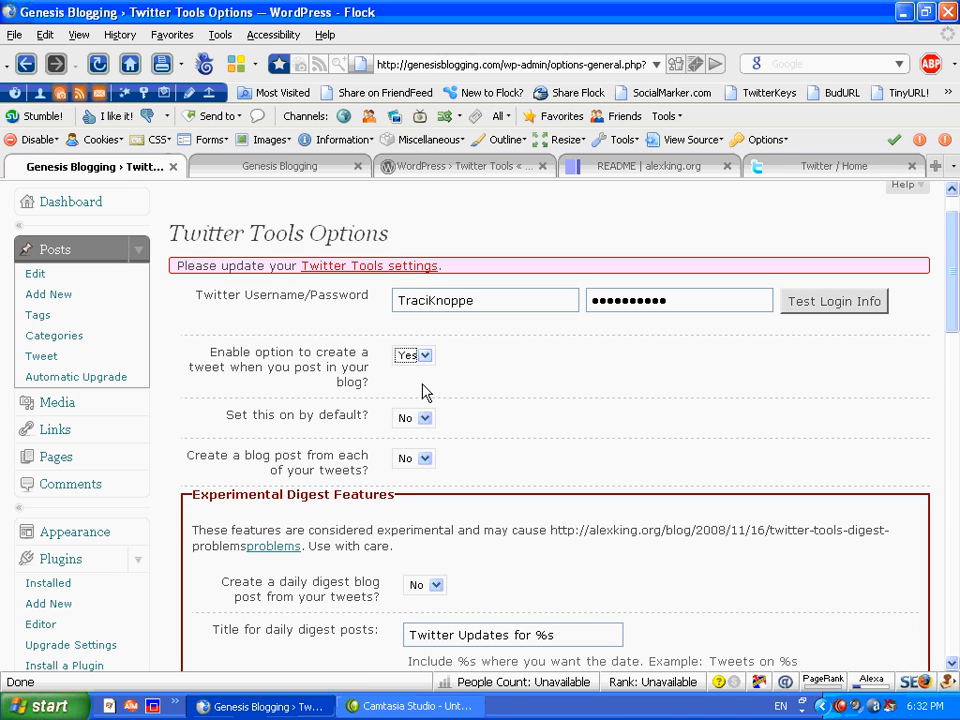
pyautogui.scroll(-1, 456, 422)
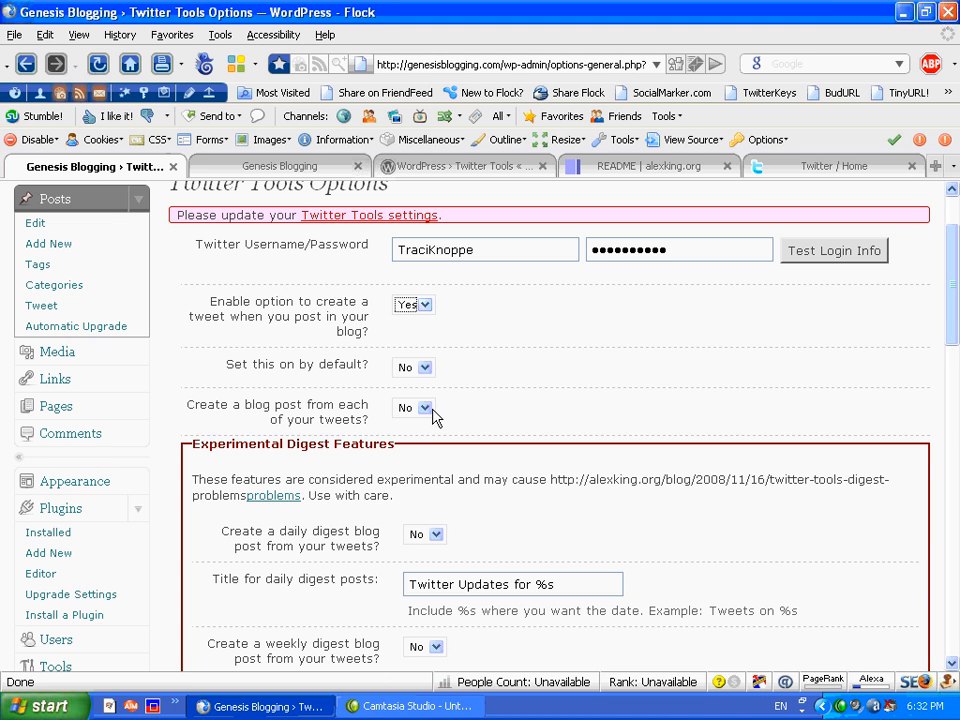
pyautogui.scroll(-3, 433, 418)
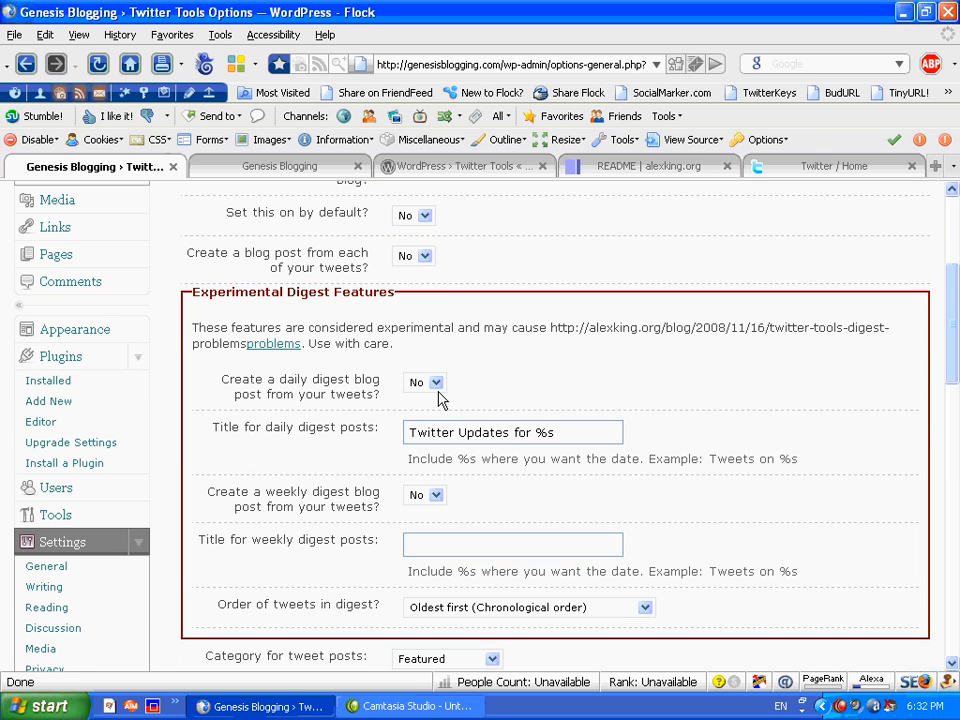
pyautogui.scroll(-2, 478, 476)
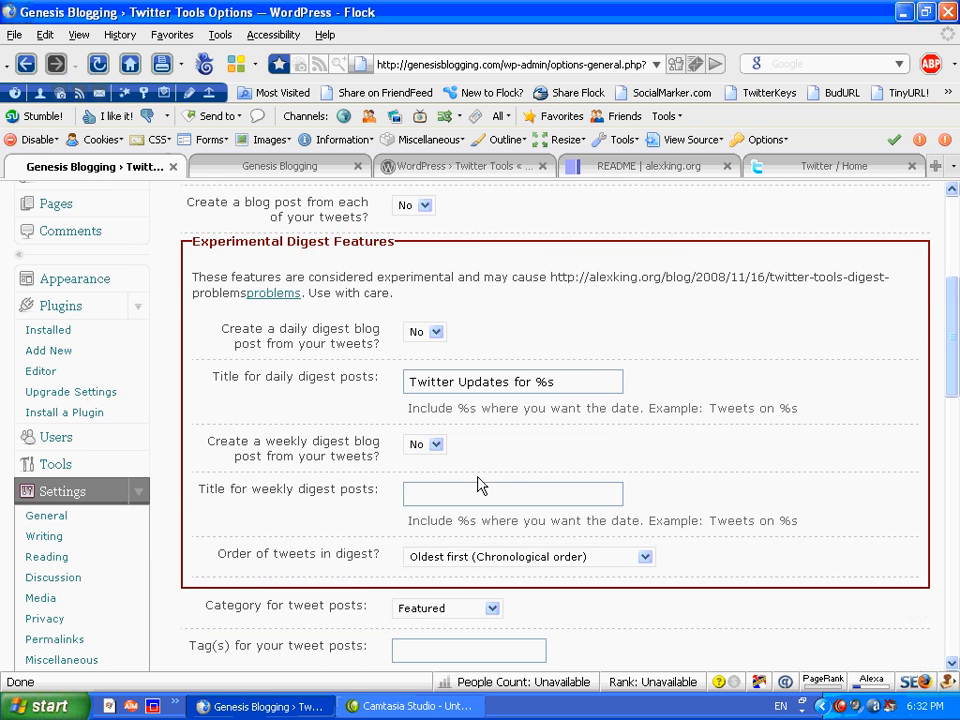
pyautogui.scroll(-4, 594, 480)
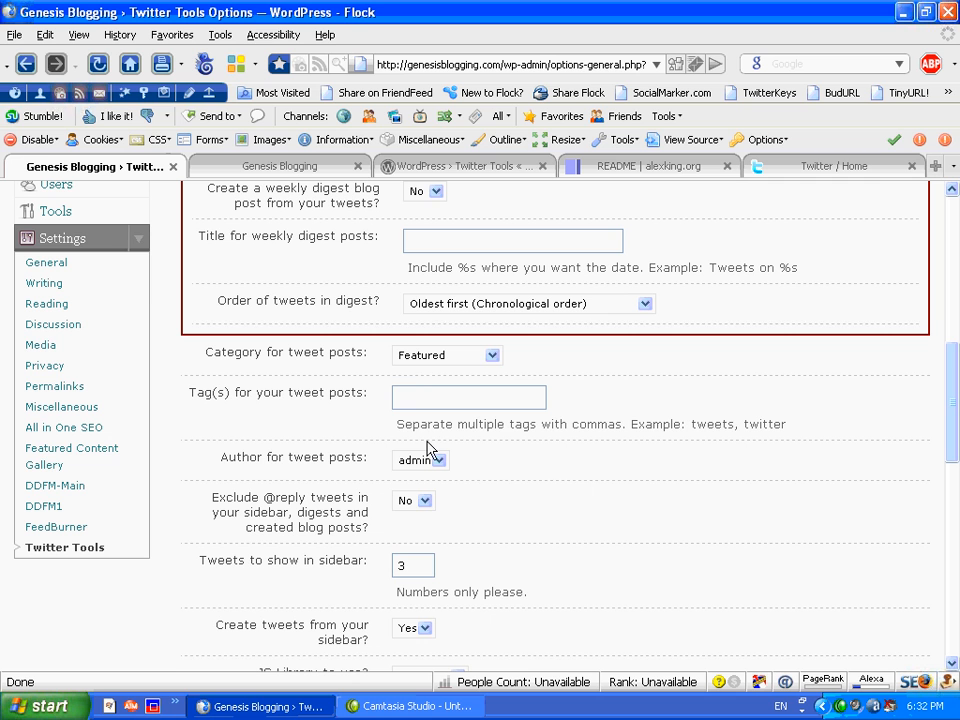
pyautogui.scroll(-4, 482, 495)
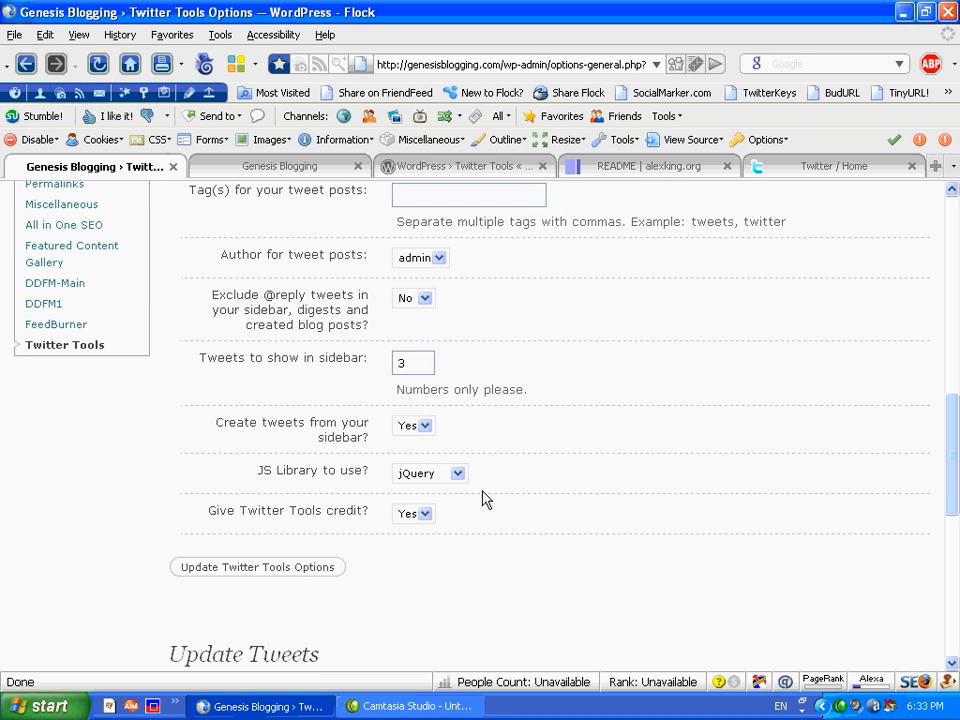
# - Save the settings with Update Twitter Tools Options
pyautogui.click(296, 570)
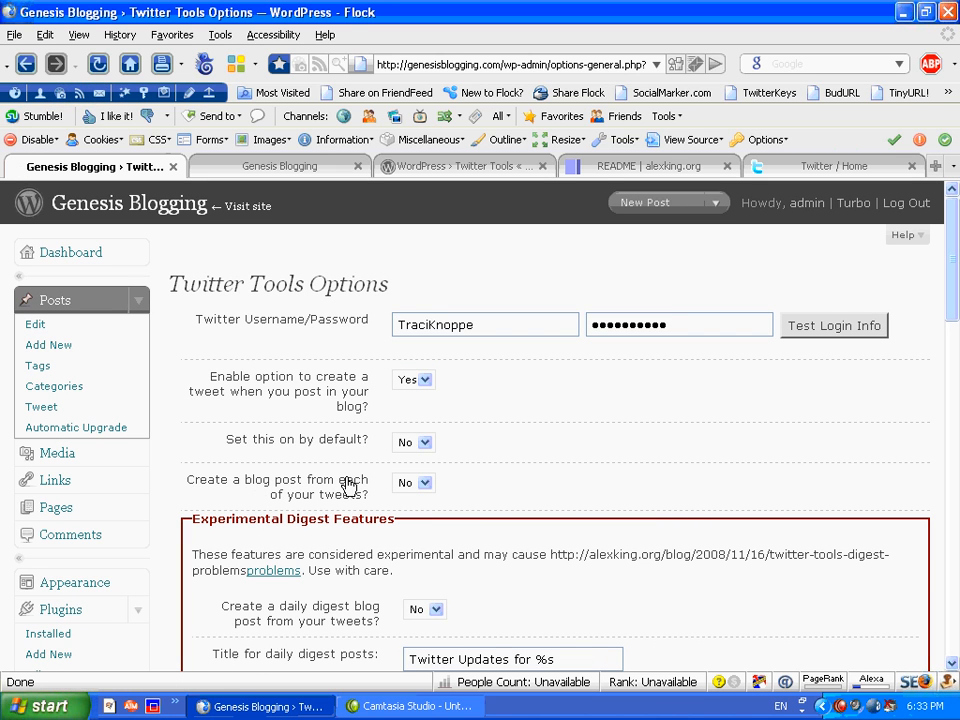
# - On Appearance › Widgets, add the Twitter Tools widget to Sidebar 1
pyautogui.click(139, 587)
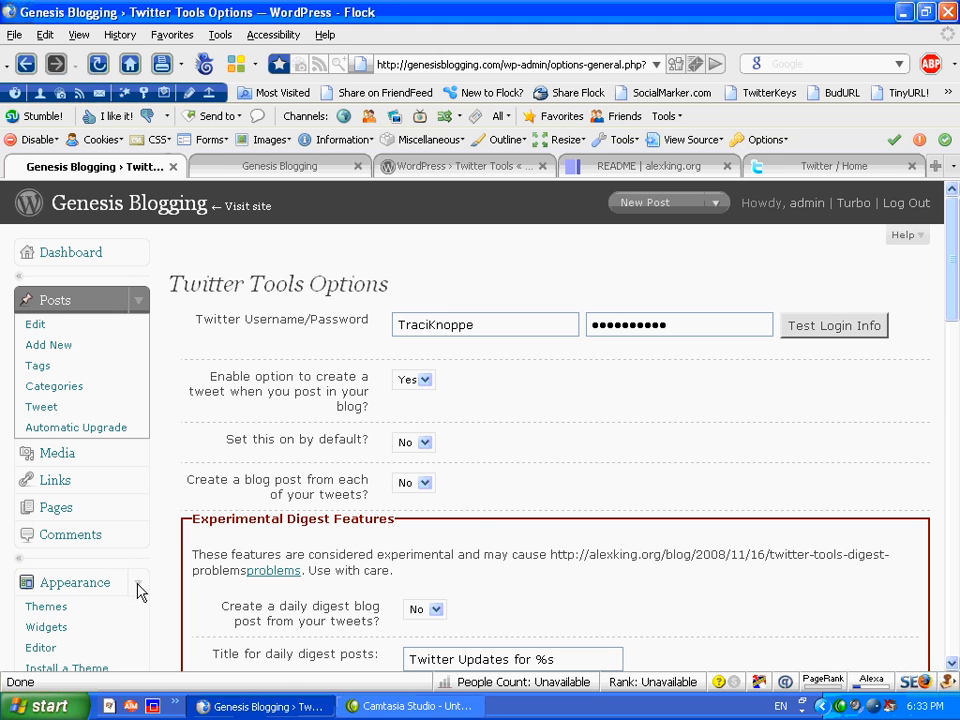
pyautogui.click(55, 628)
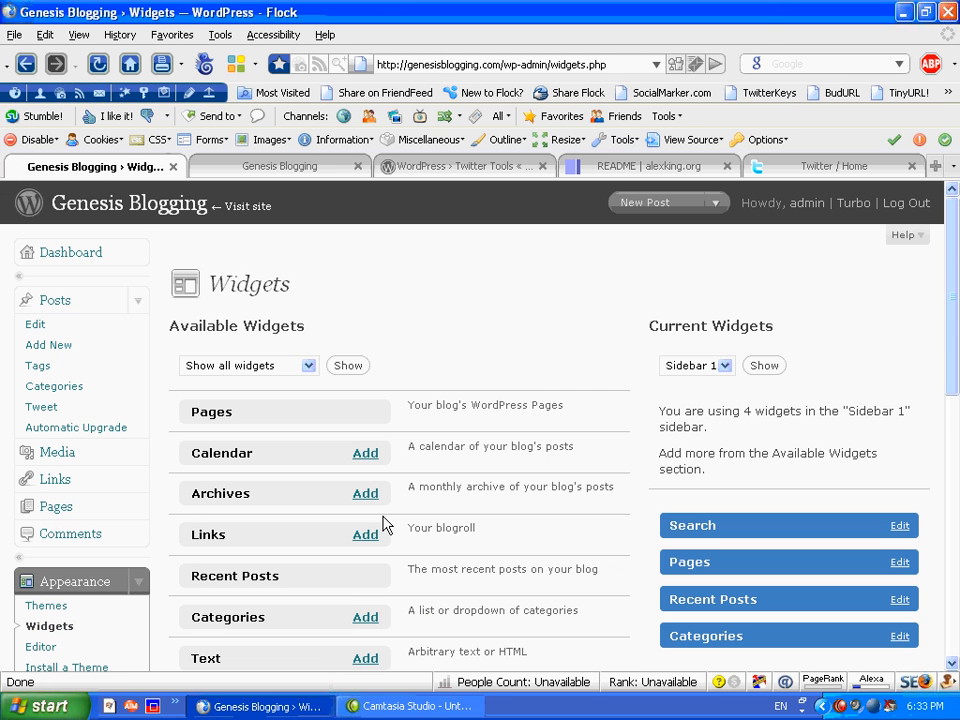
pyautogui.scroll(-6, 384, 523)
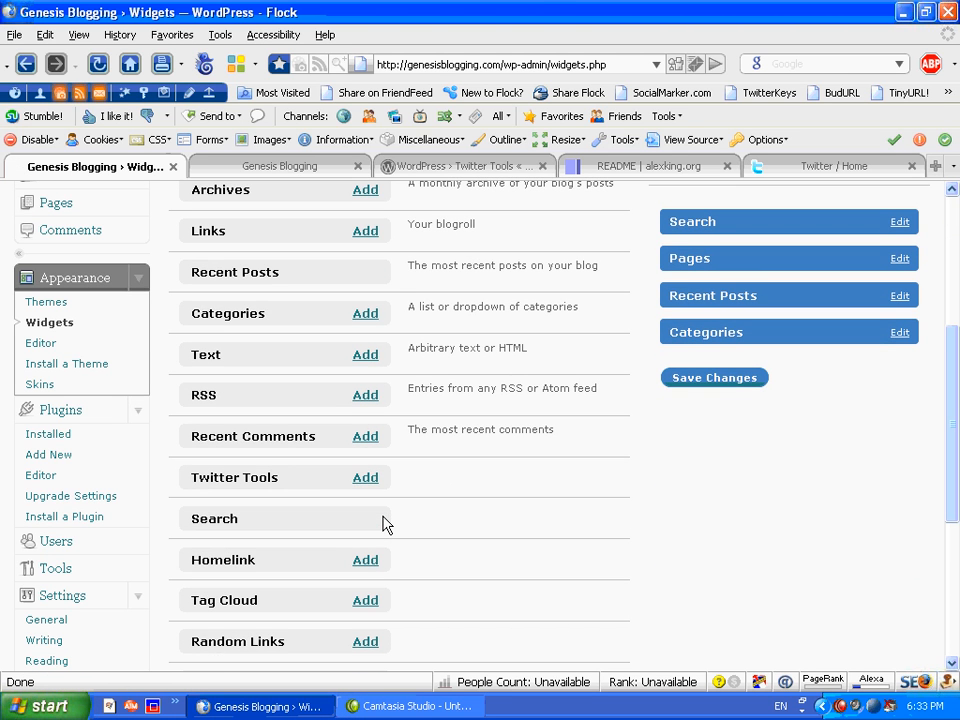
pyautogui.click(365, 479)
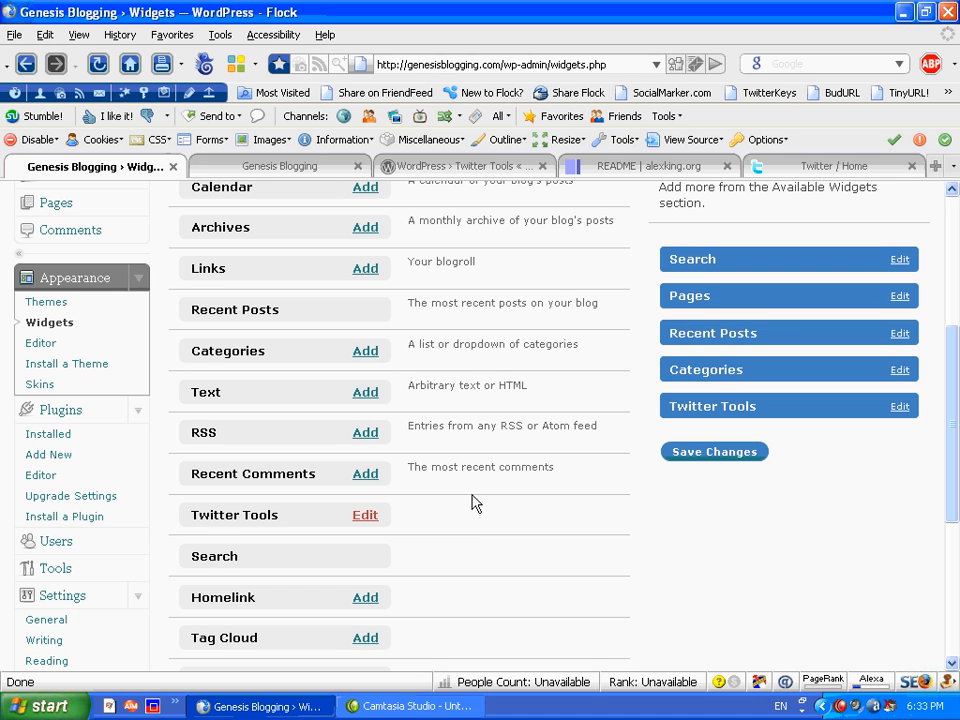
# - Retitle the widget to 'What I'm Tweeting...' and save the sidebar changes
pyautogui.click(901, 407)
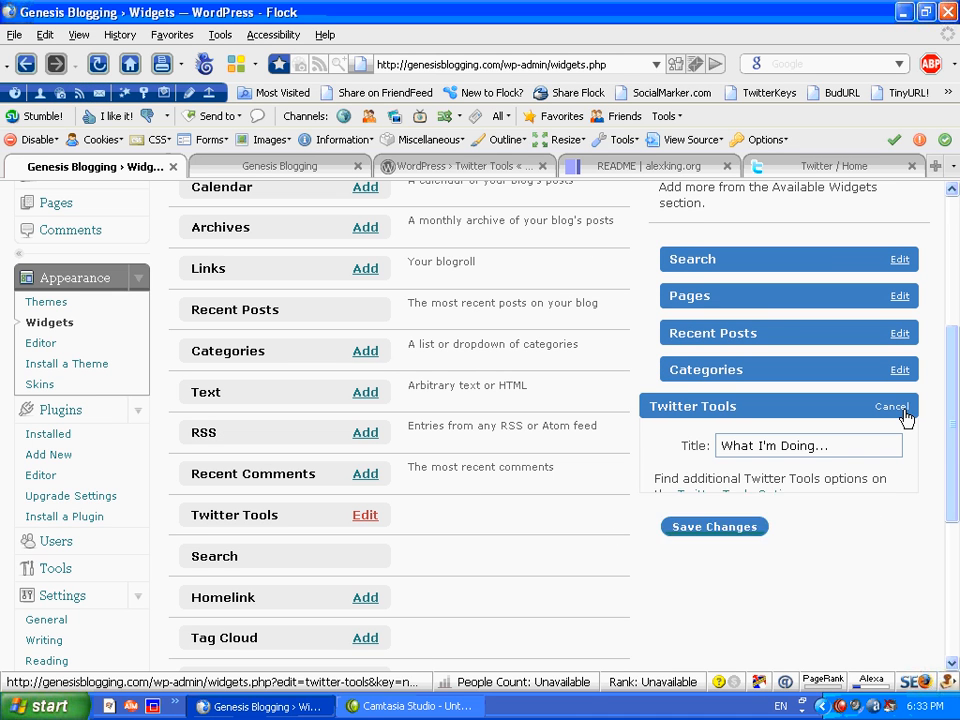
pyautogui.moveTo(783, 446); pyautogui.dragTo(811, 449)
pyautogui.write('Tweet')
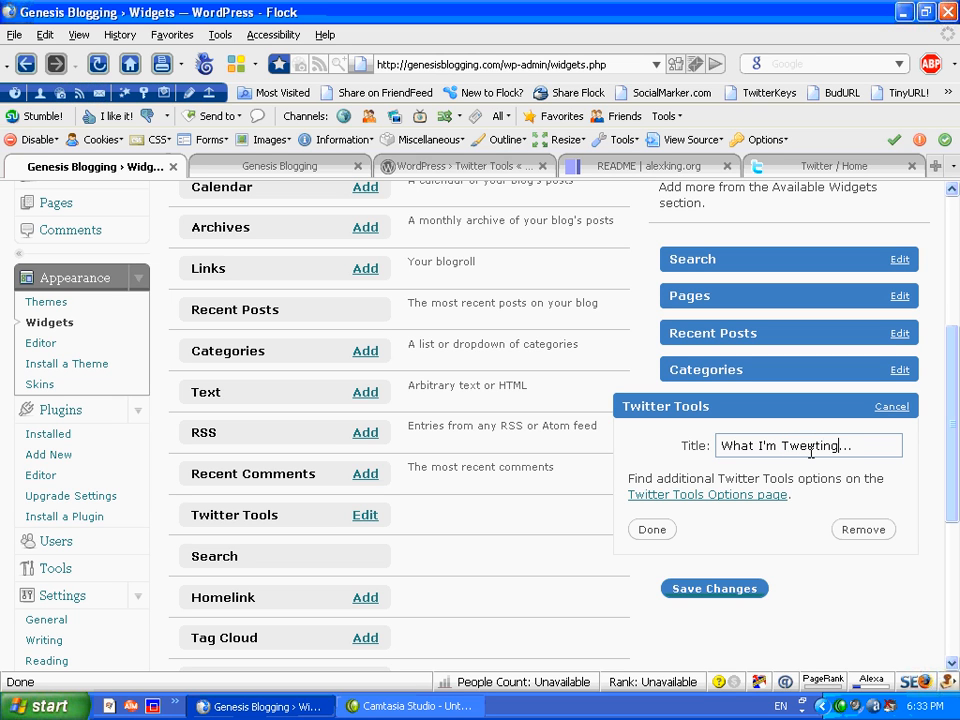
pyautogui.click(664, 533)
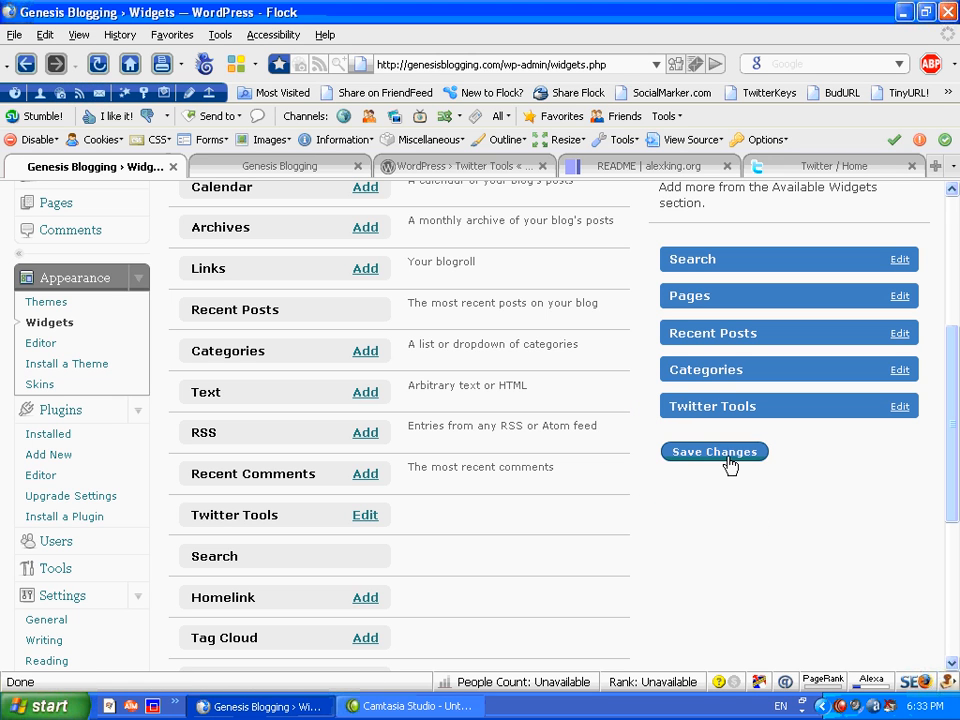
pyautogui.click(722, 454)
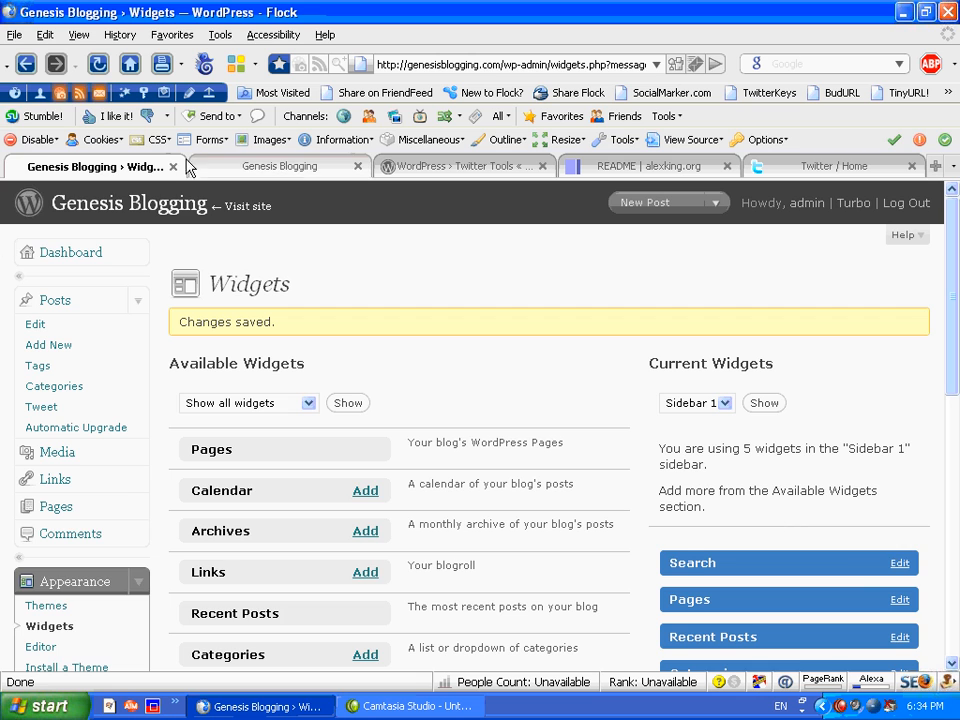
pyautogui.click(290, 168)
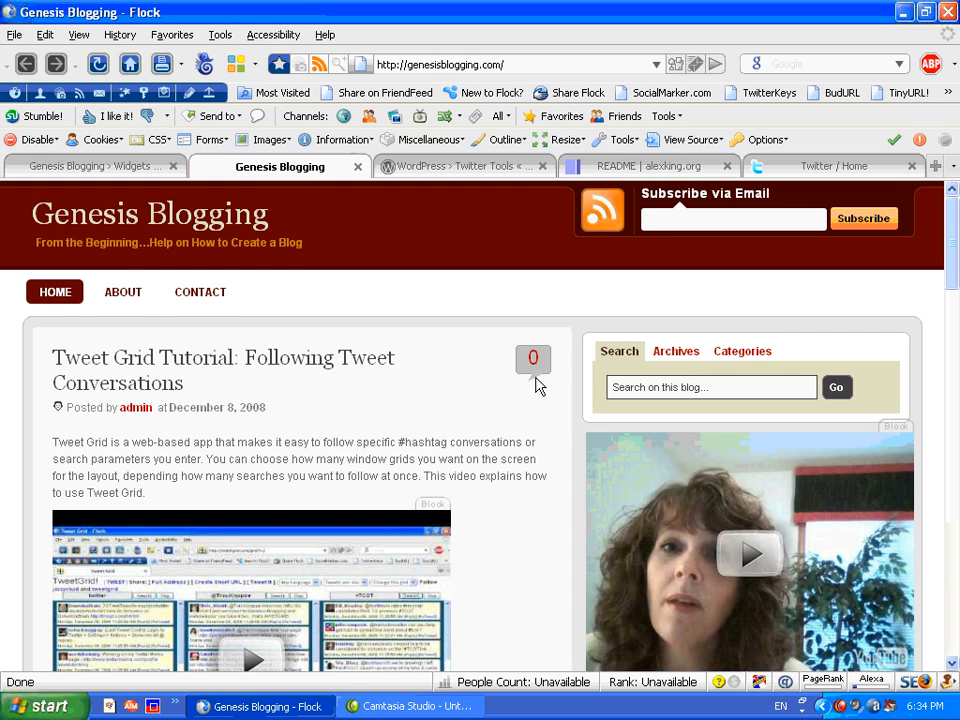
pyautogui.scroll(-5, 551, 429)
pyautogui.scroll(-13, 551, 429)
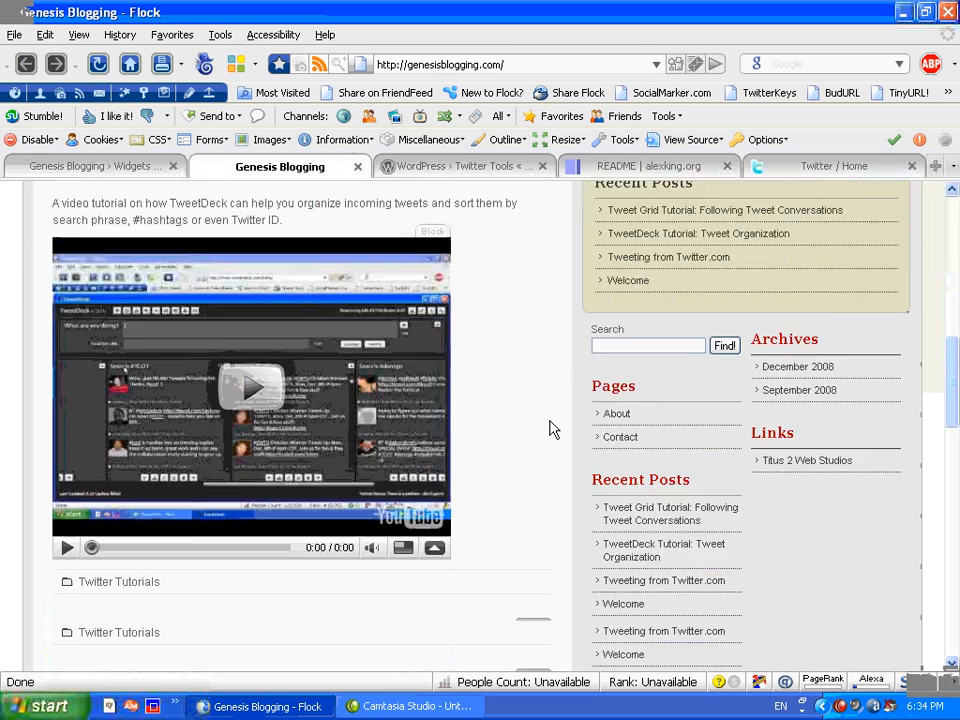
pyautogui.click(98, 64)
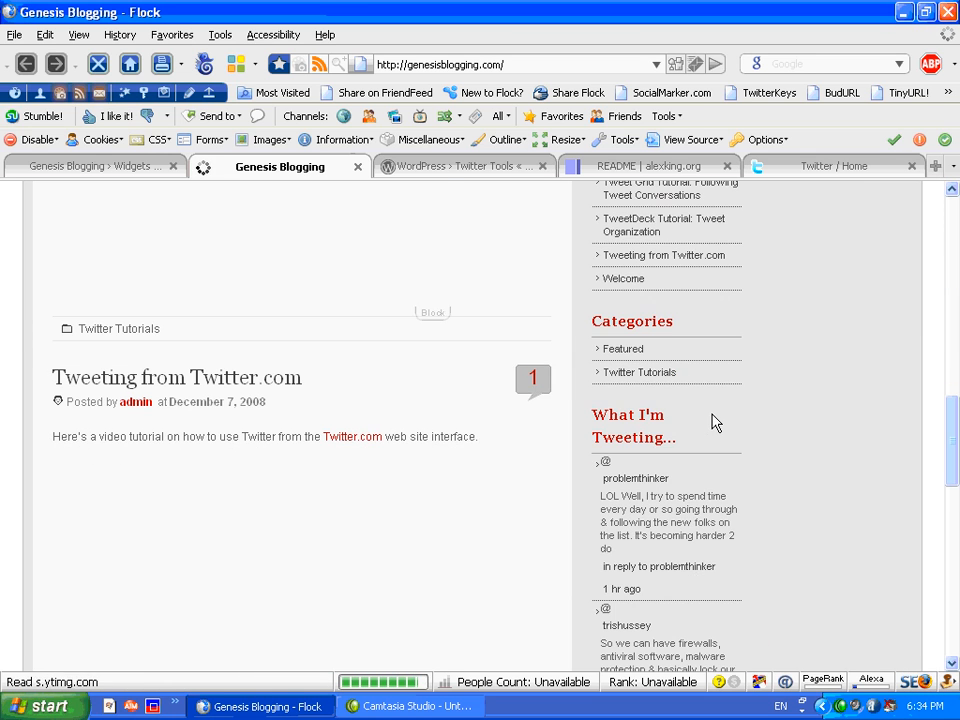
pyautogui.scroll(-3, 716, 423)
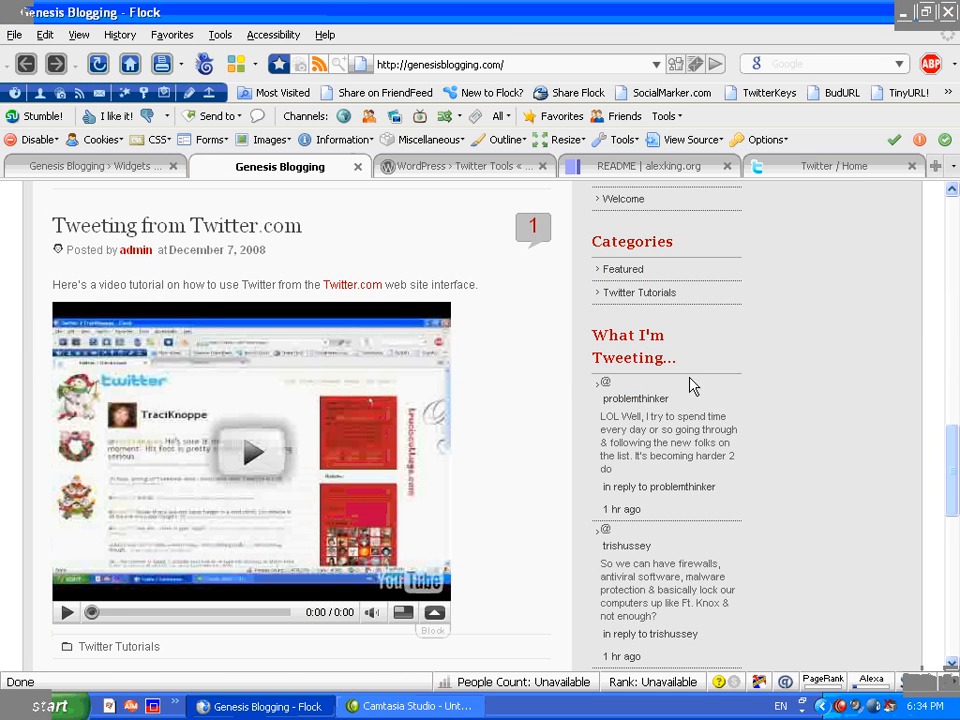
pyautogui.scroll(-6, 709, 525)
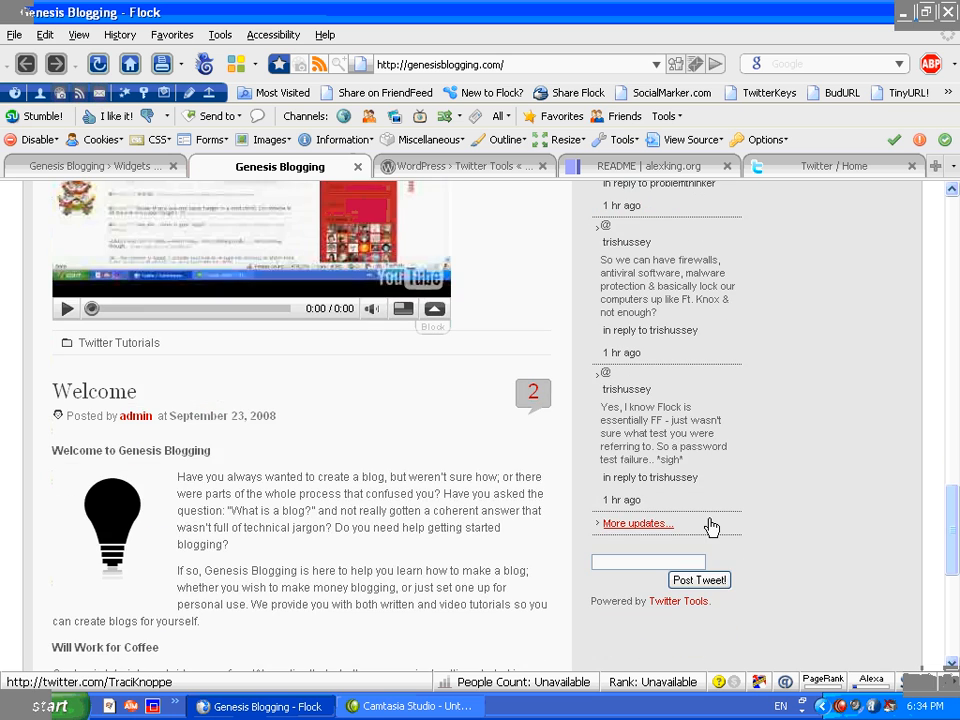
pyautogui.scroll(6, 705, 520)
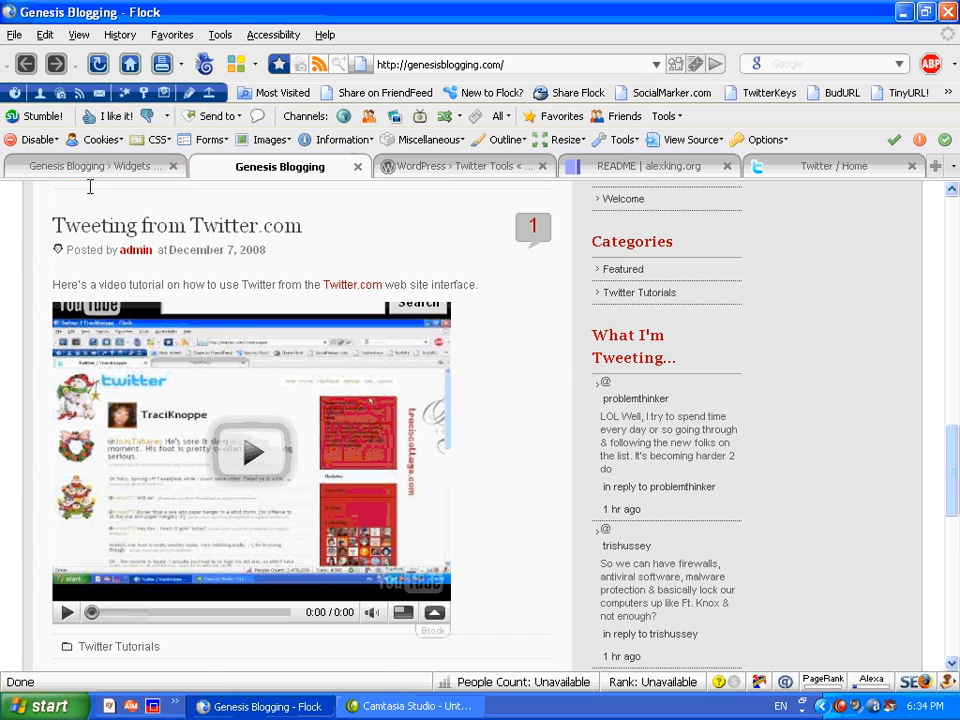
pyautogui.click(90, 170)
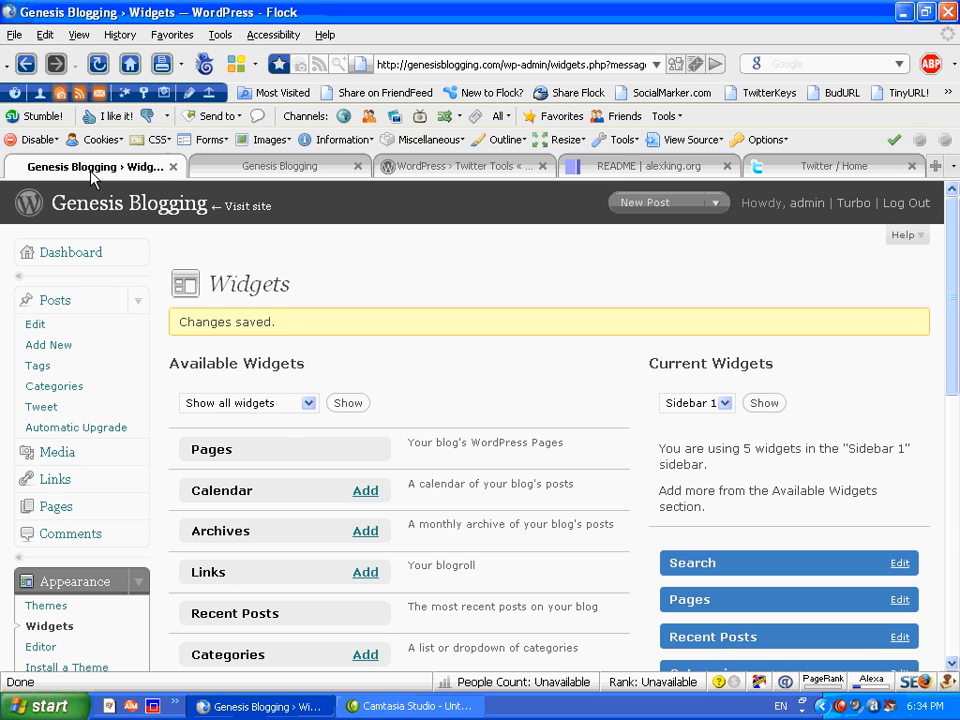
# - From the Dashboard's Recent Drafts, open 'WP-Automatic Upgrade Plugin Tutorial' for editing
pyautogui.click(75, 256)
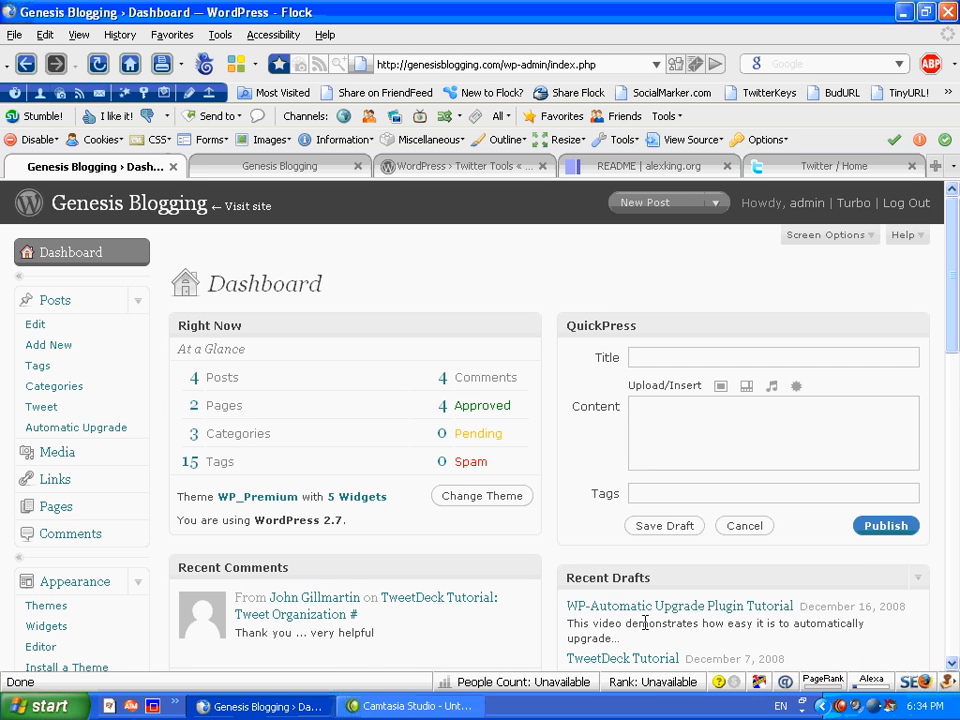
pyautogui.click(650, 607)
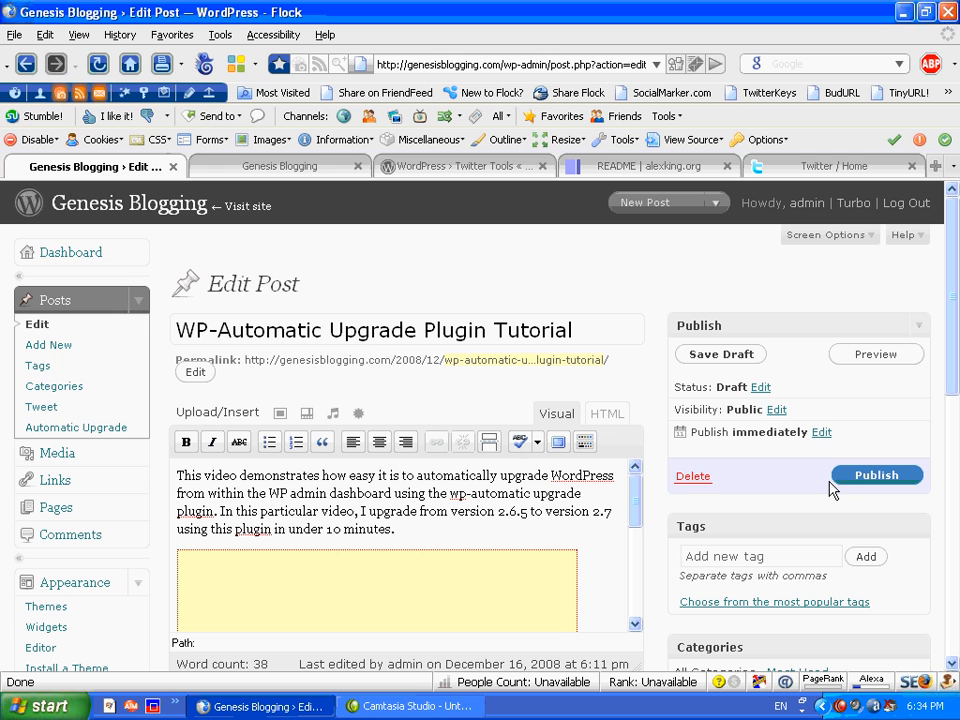
# - Confirm 'Notify Twitter about this post?' is checked, publish the post, and view the live blog
pyautogui.click(951, 663)
pyautogui.scroll(-8, 951, 663)
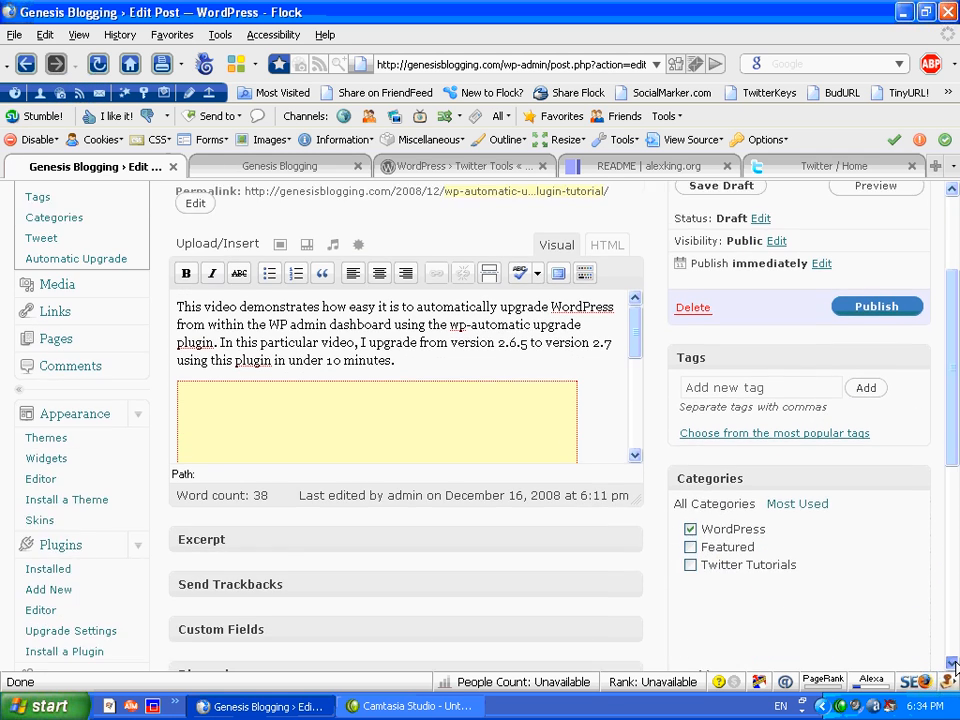
pyautogui.scroll(-1, 951, 663)
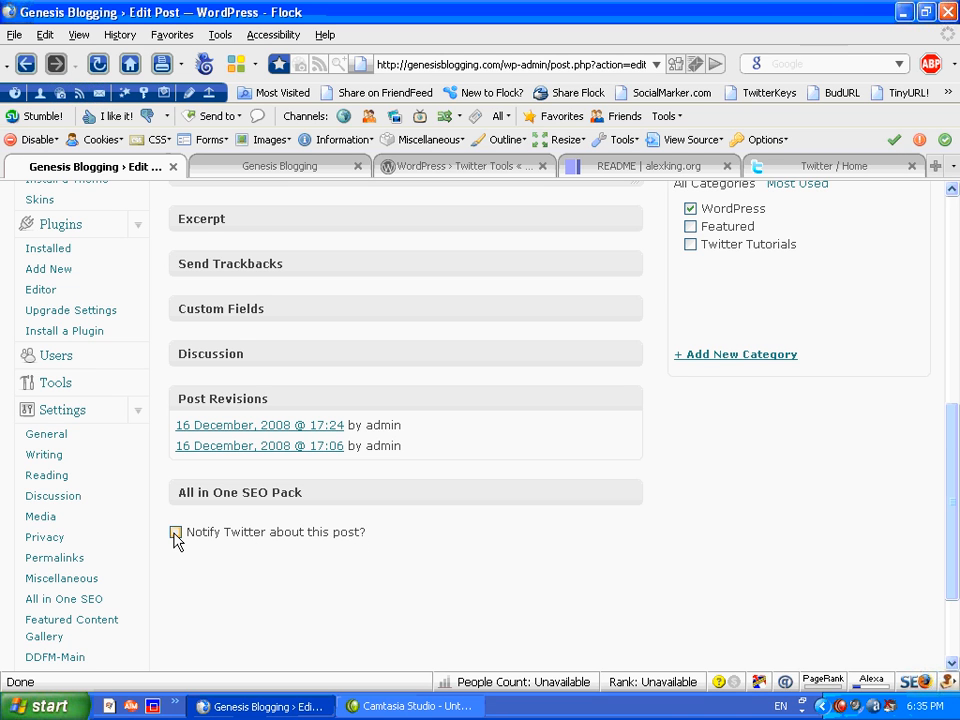
pyautogui.click(951, 189)
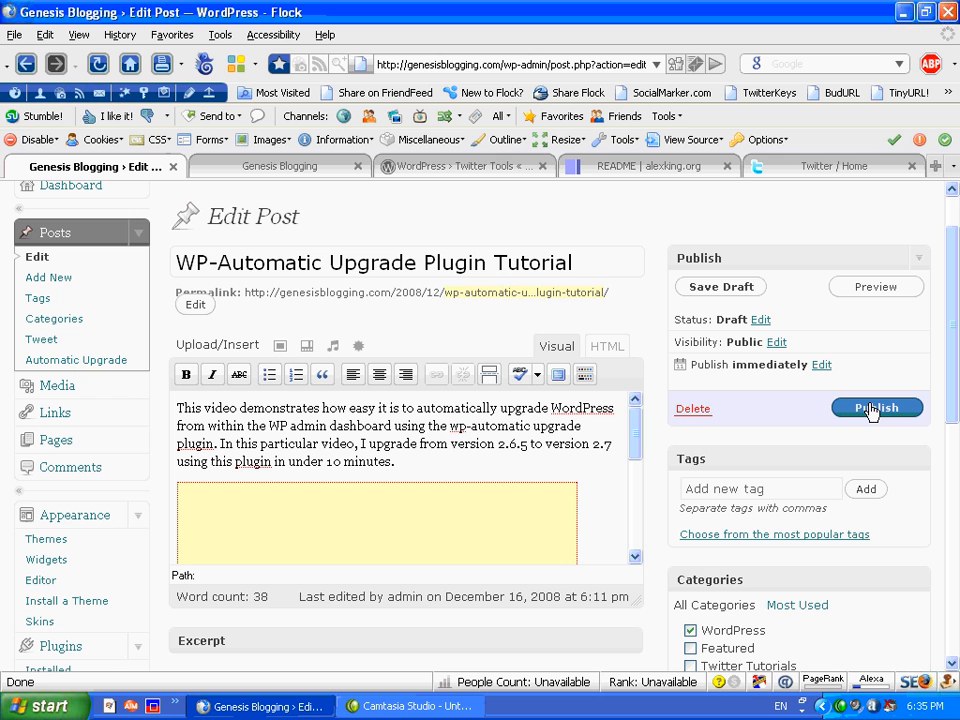
pyautogui.click(872, 410)
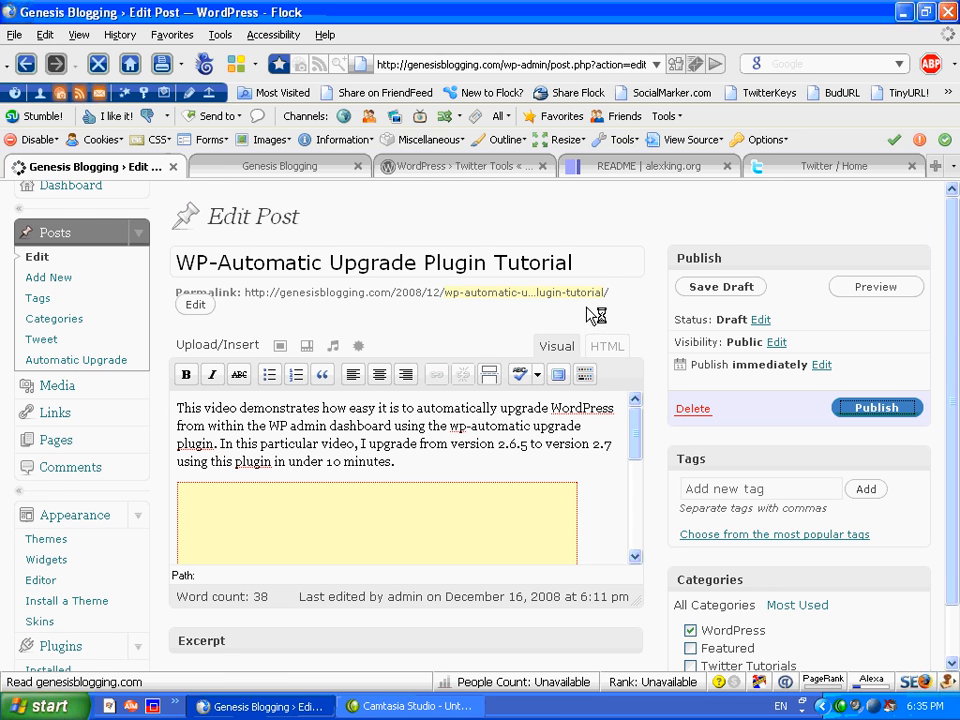
pyautogui.click(298, 171)
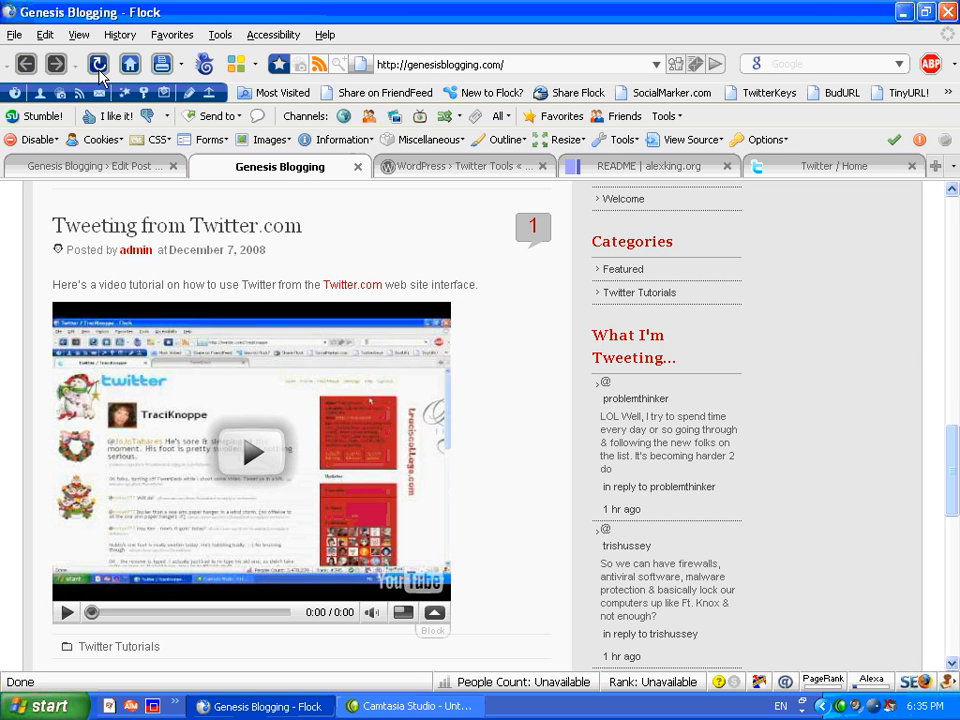
# - Reload the Genesis Blogging homepage to show the new post, then switch to Twitter / Home
pyautogui.click(98, 63)
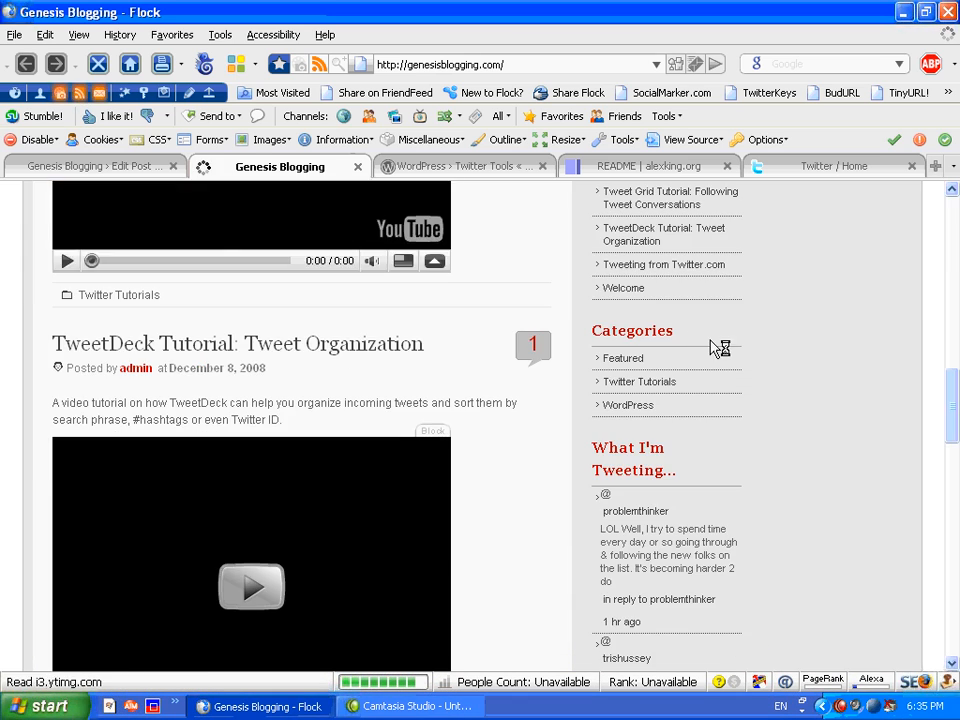
pyautogui.click(840, 167)
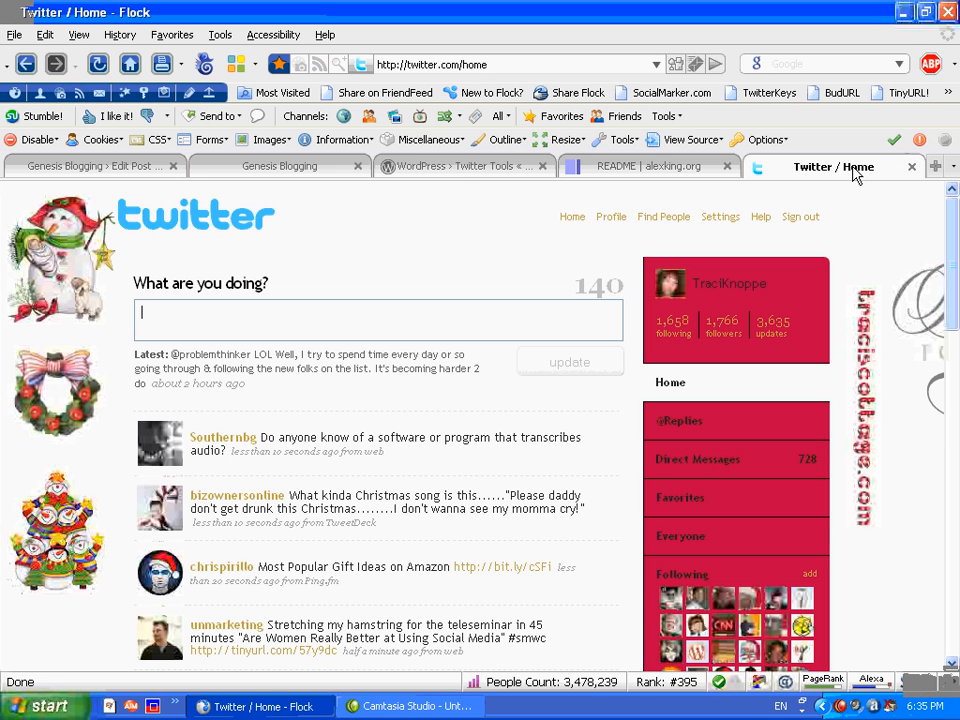
# - Open the Twitter profile's updates list to check for the 'New blog post' tweet about the WP-Automatic Upgrade Plugin Tutorial
pyautogui.click(773, 336)
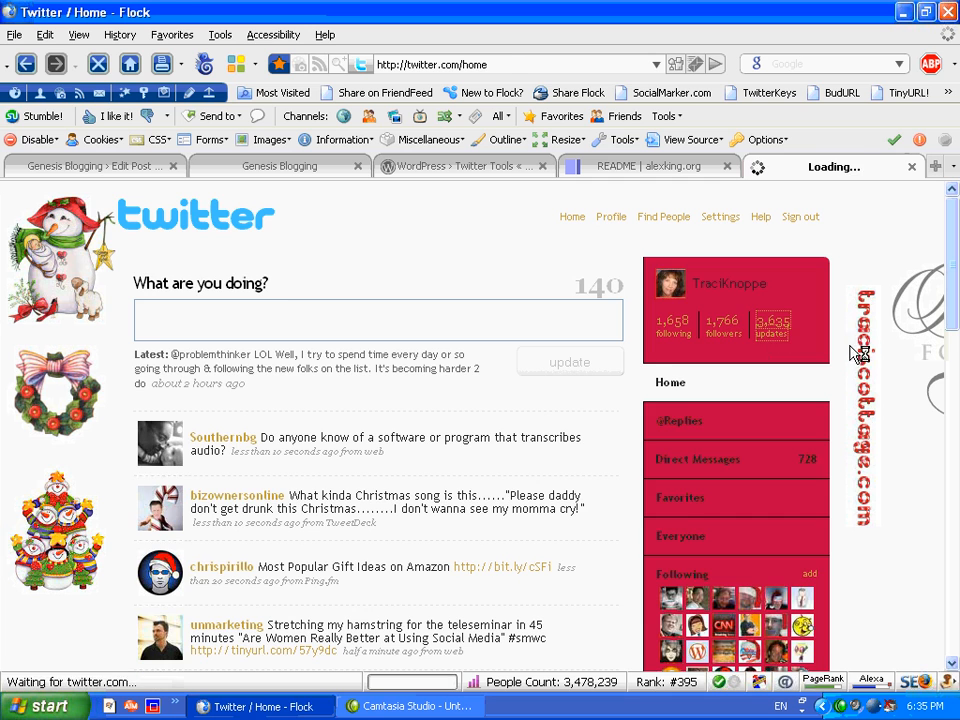